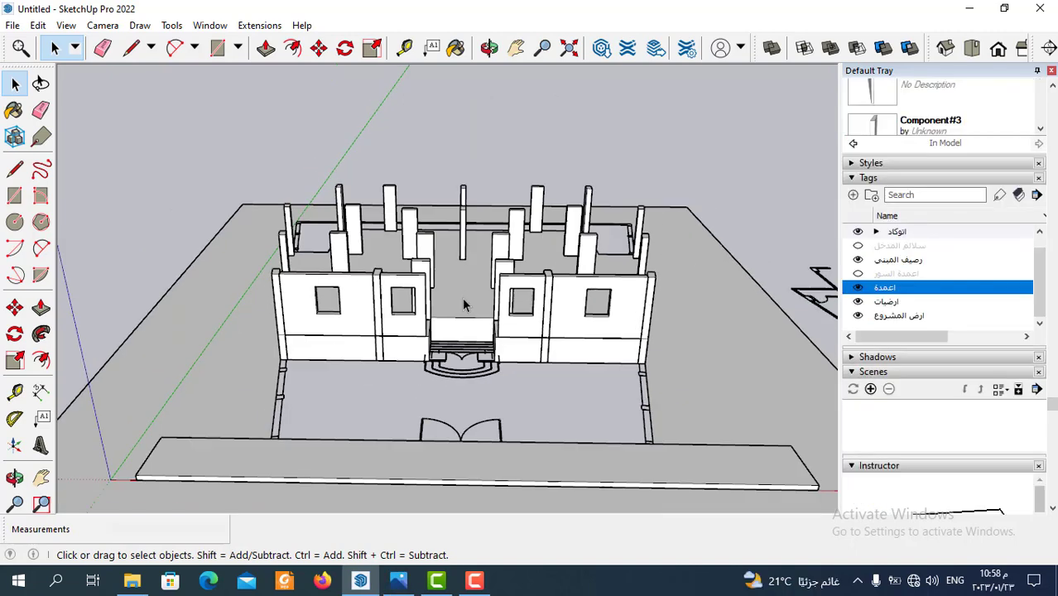
Step: Orbit the model toward the entrance steps
middle_drag(462, 300, 463, 387)
Step: Hide the ارض المشروع, ارضيات and اعمدة tags in the Tags panel
scroll(451, 380, up, 3)
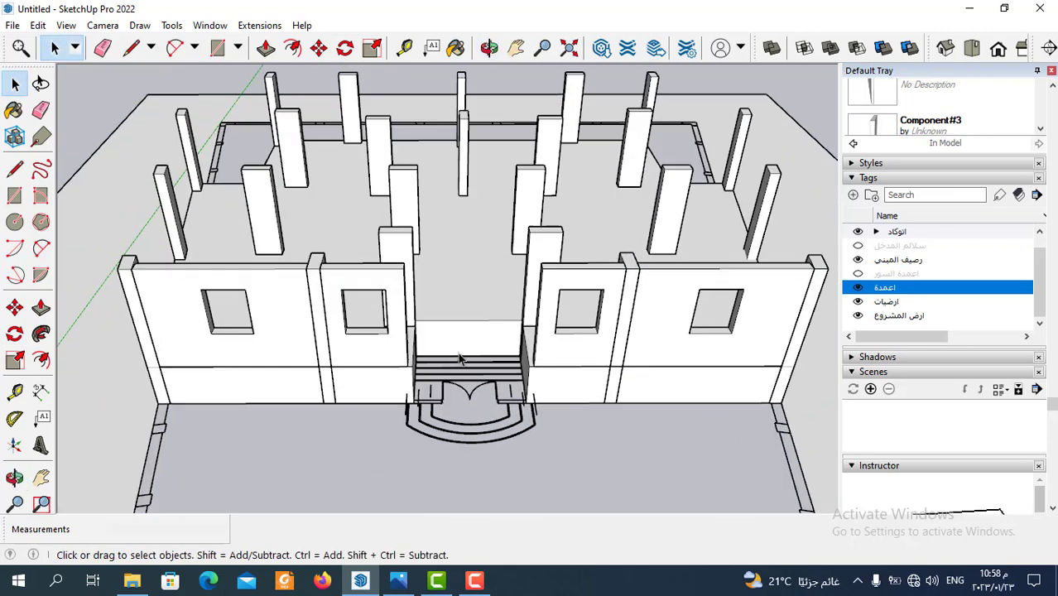
scroll(449, 379, up, 3)
scroll(450, 379, up, 2)
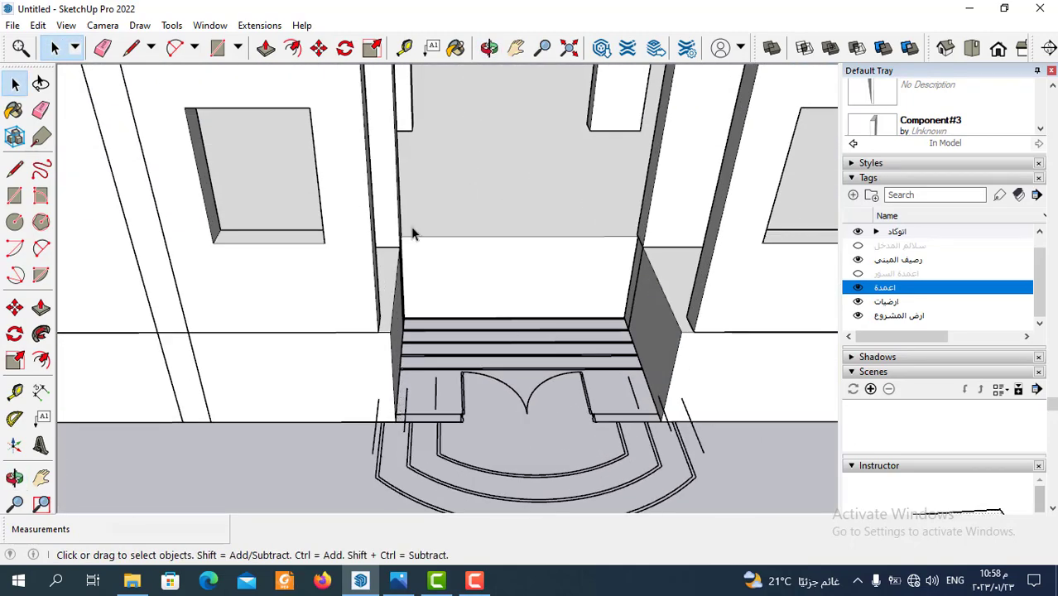
scroll(417, 335, down, 5)
scroll(429, 352, down, 2)
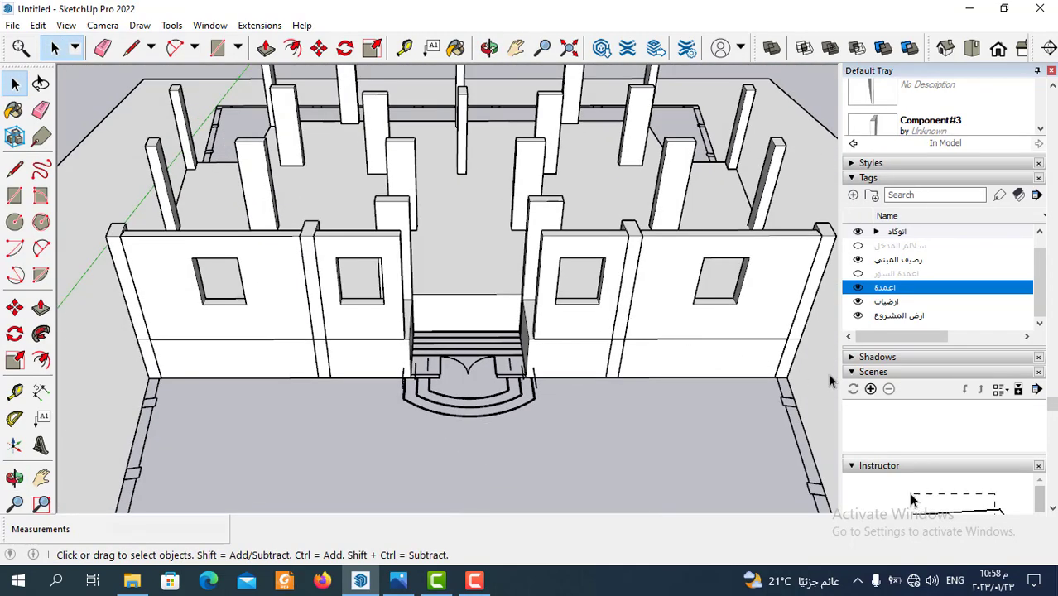
click(859, 320)
click(857, 302)
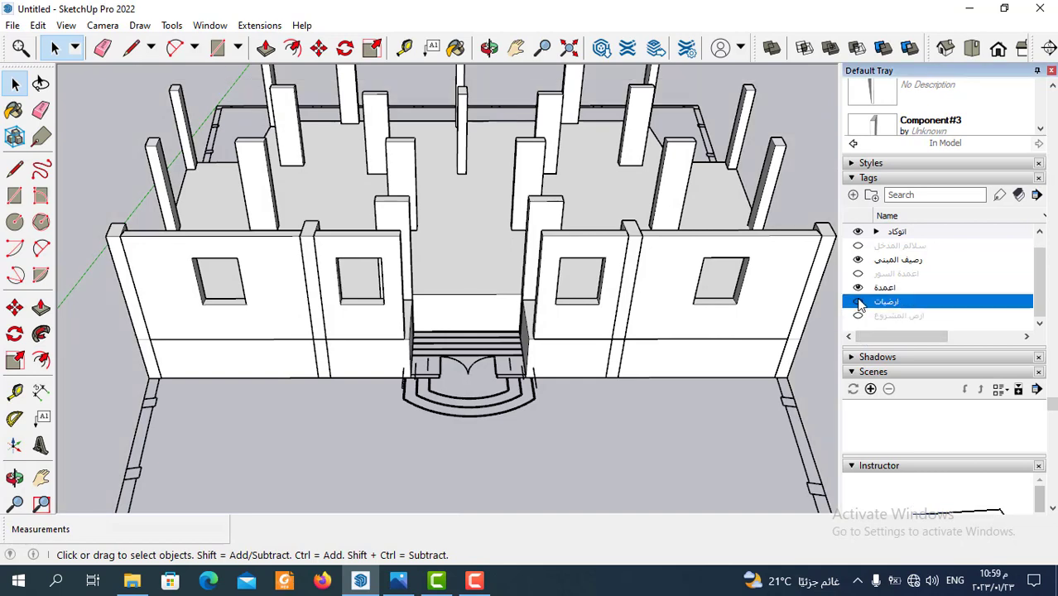
click(857, 287)
Step: Orbit to a top-down view and zoom out over the whole CAD floor plan
scroll(490, 370, up, 3)
middle_drag(490, 369, 472, 424)
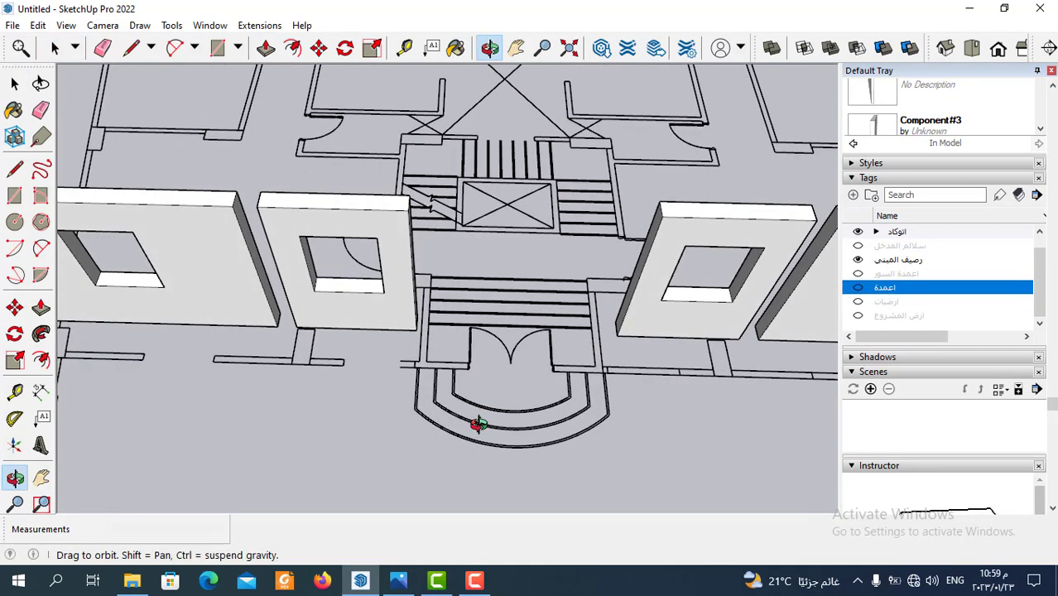
scroll(473, 425, up, 3)
scroll(521, 335, down, 2)
scroll(470, 325, down, 5)
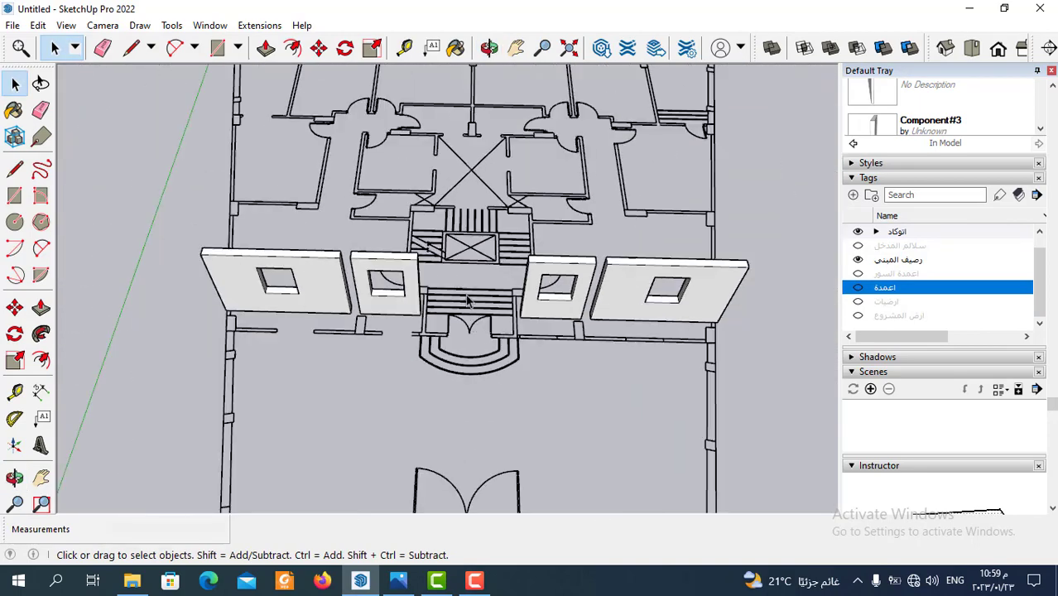
middle_drag(470, 326, 488, 211)
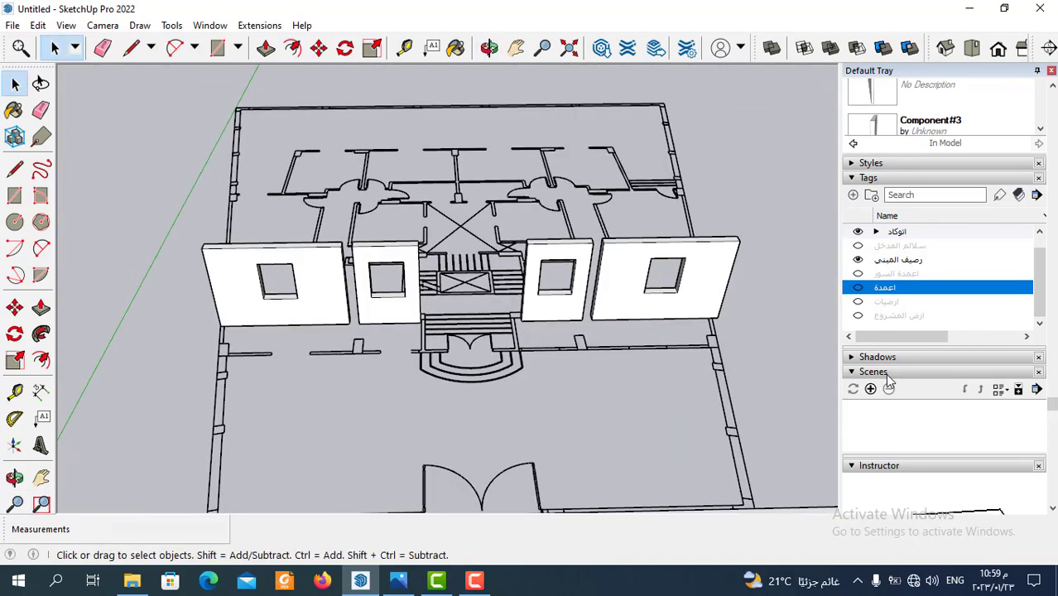
Step: Add a new tag named حوائط
click(852, 194)
text(p,h)
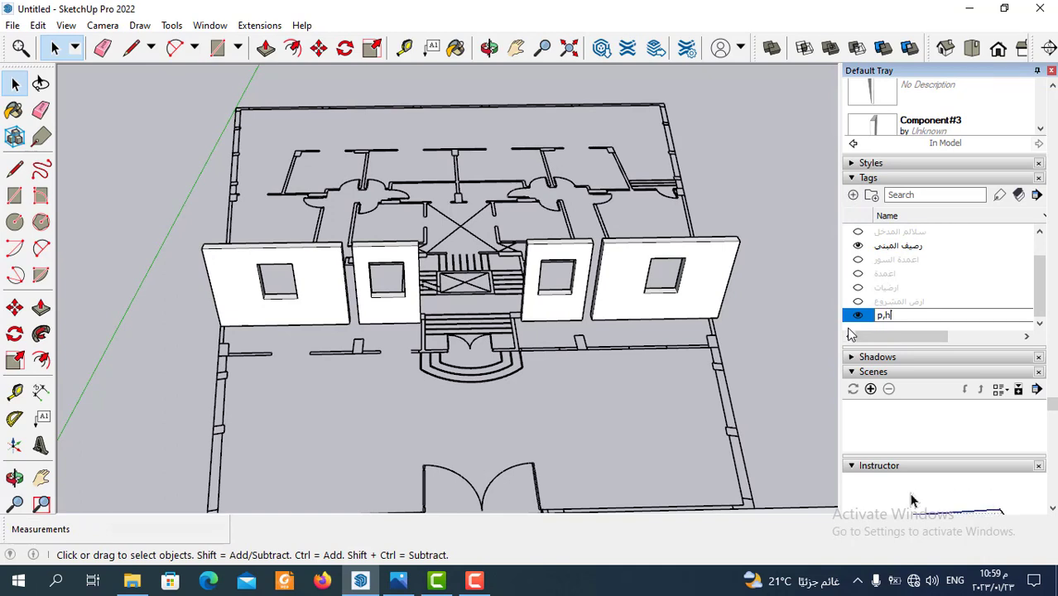
key(BackSpace)
key(BackSpace)
key(BackSpace)
text(حوائط)
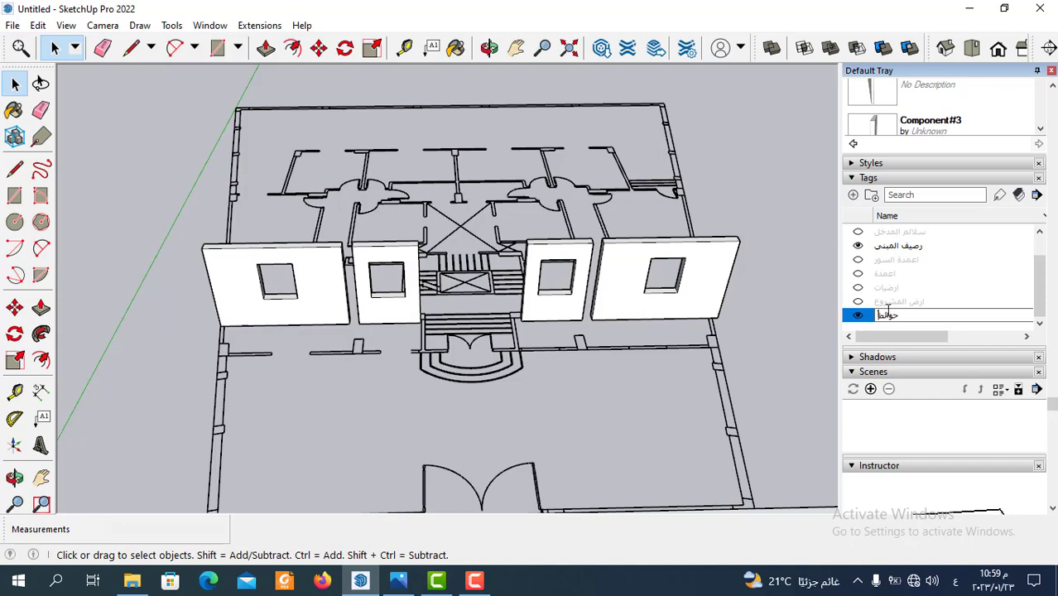
key(Return)
Step: Select the four wall blocks and assign them to the حوائط tag in Entity Info
click(722, 269)
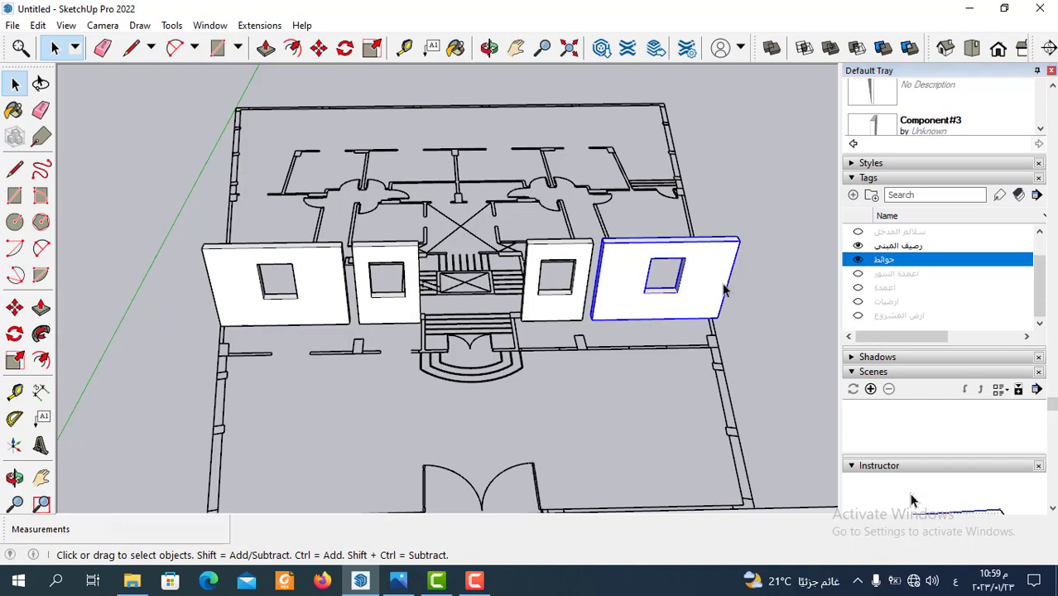
ctrl+click(558, 258)
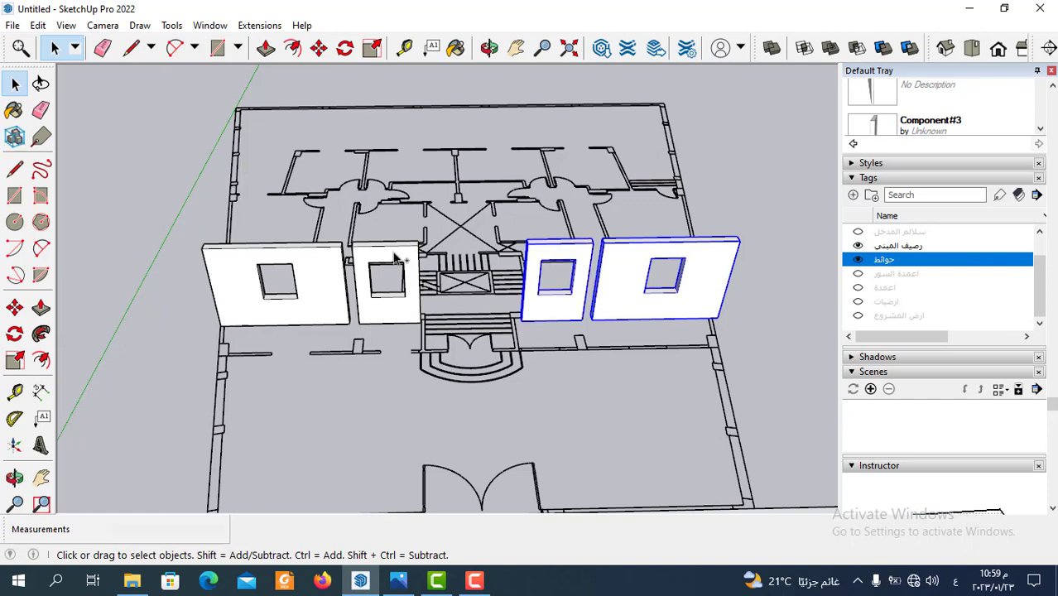
ctrl+click(397, 258)
ctrl+click(316, 265)
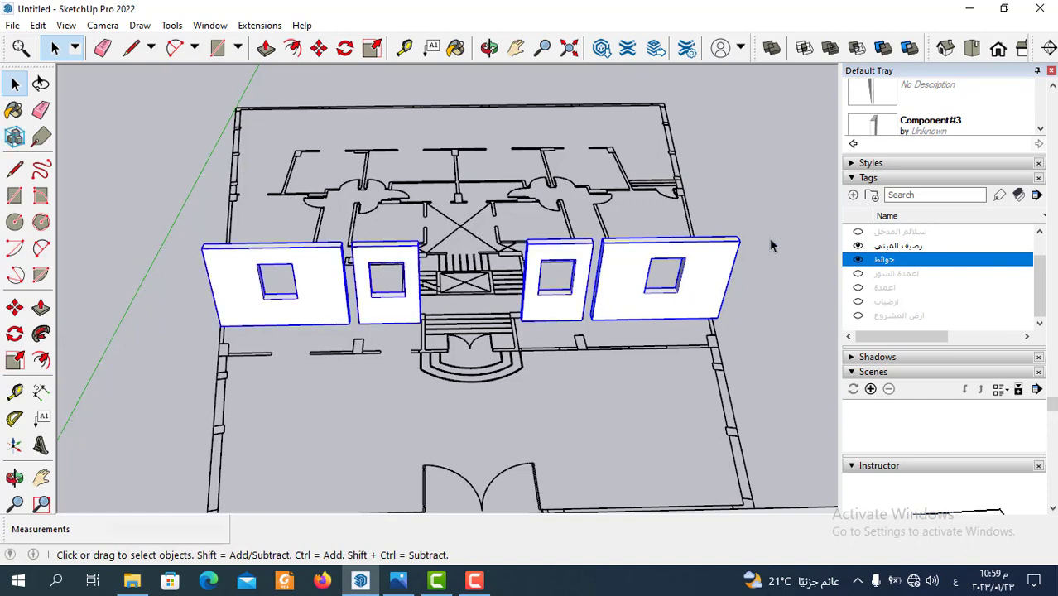
scroll(956, 131, up, 3)
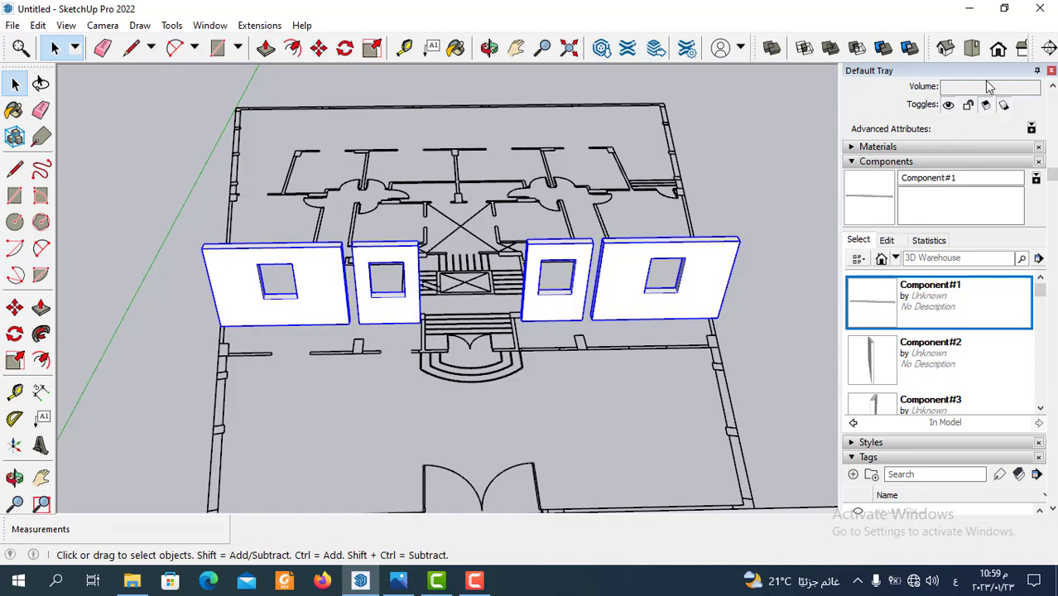
scroll(1001, 137, up, 2)
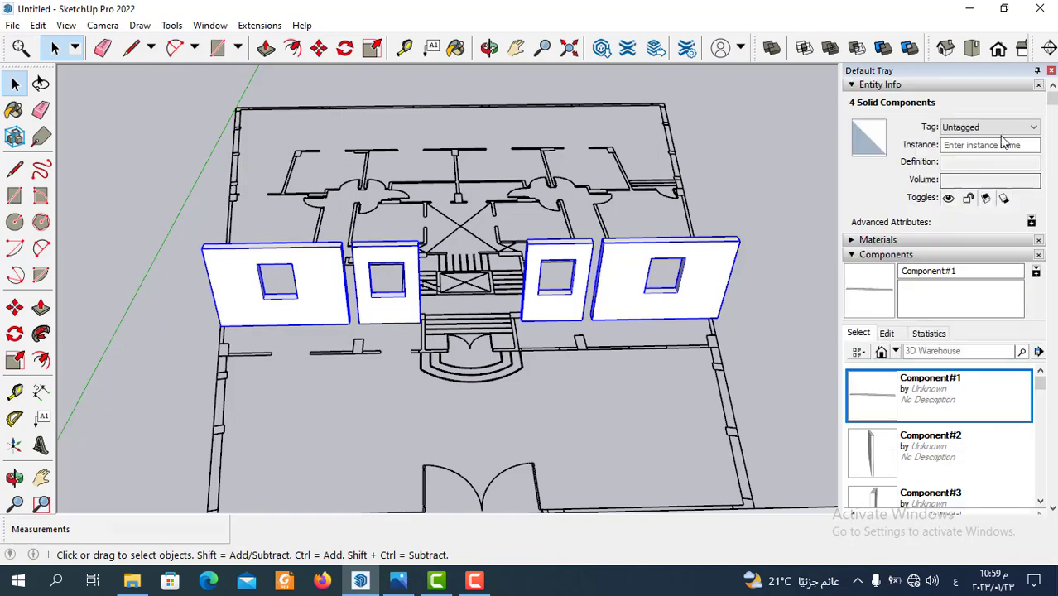
click(1033, 130)
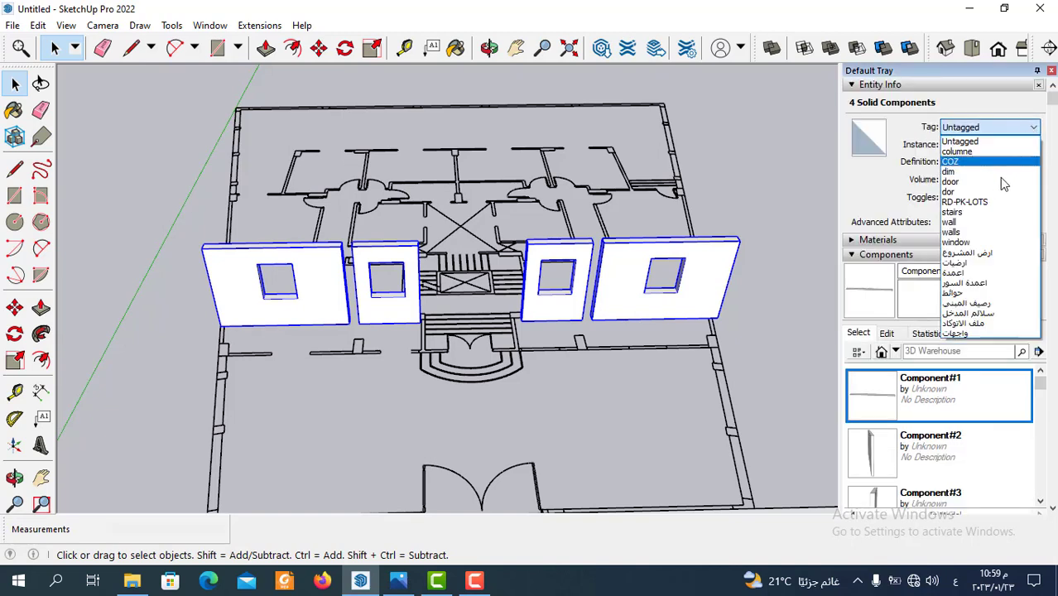
click(967, 286)
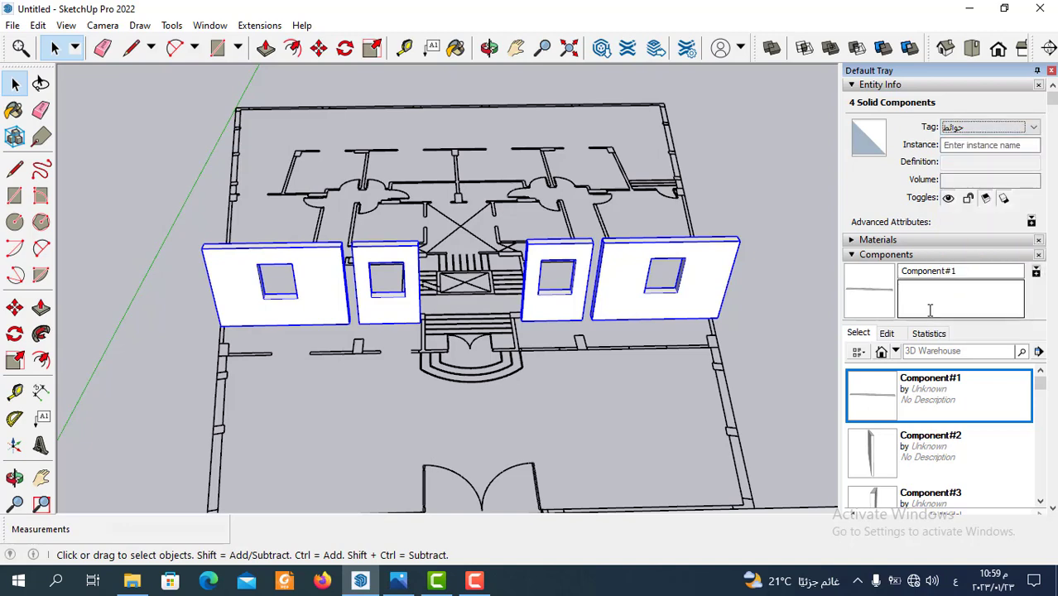
scroll(859, 348, down, 2)
scroll(861, 356, down, 3)
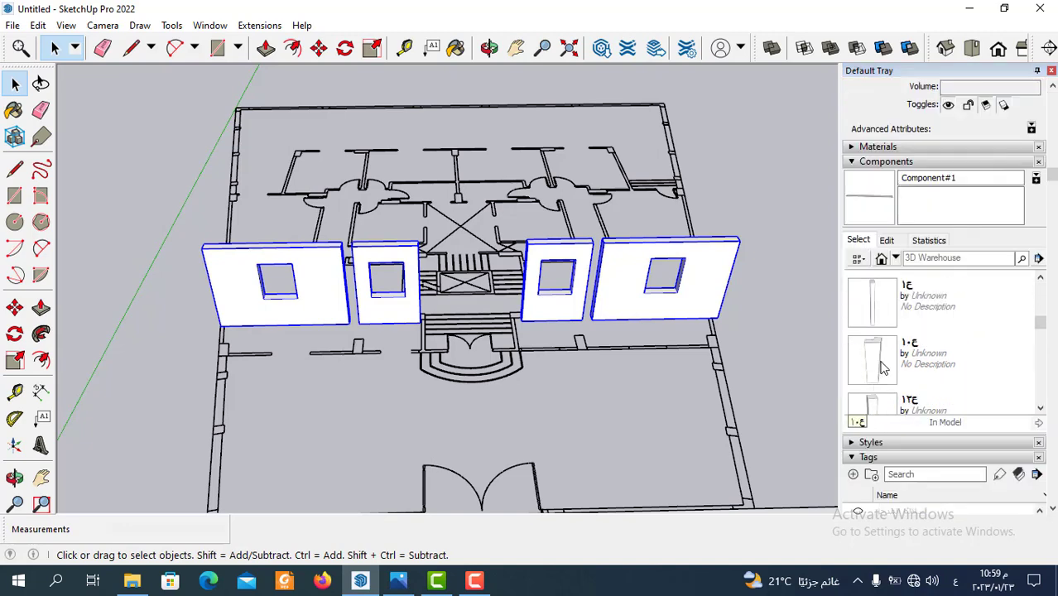
scroll(876, 418, down, 3)
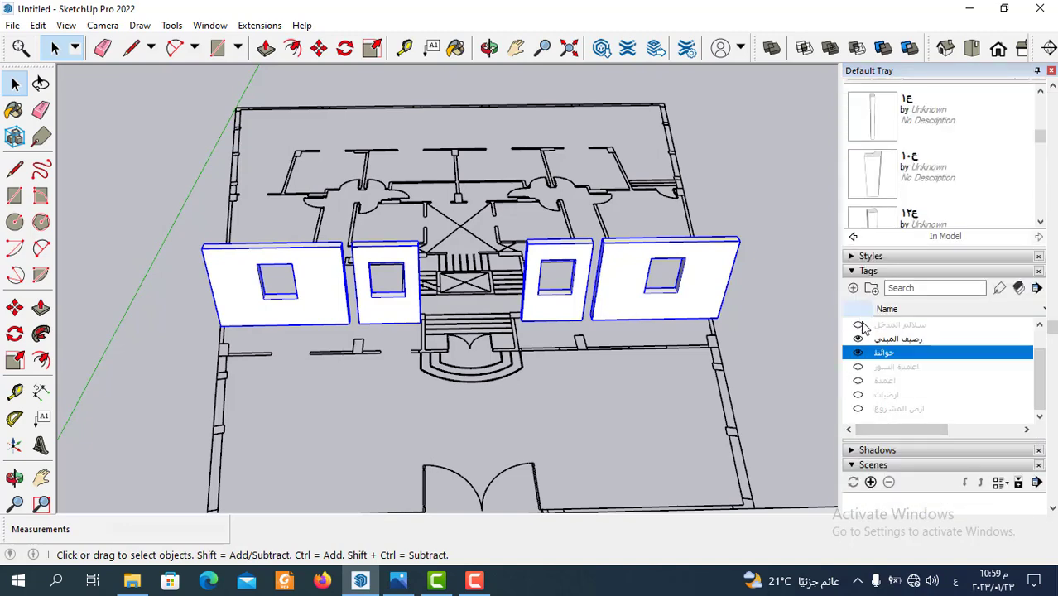
click(857, 353)
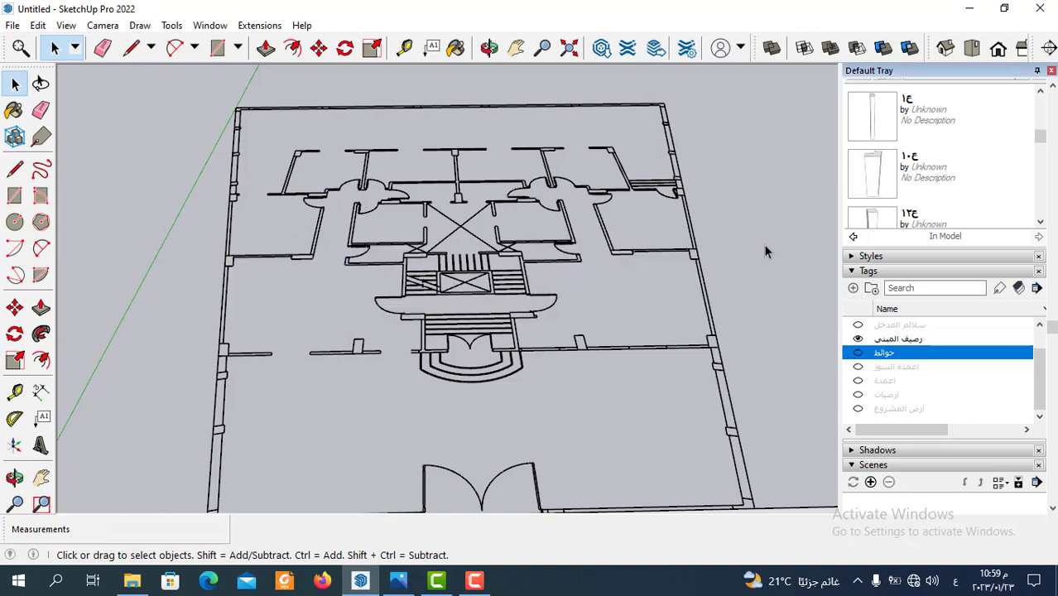
scroll(462, 317, up, 2)
scroll(513, 373, up, 2)
scroll(384, 392, down, 2)
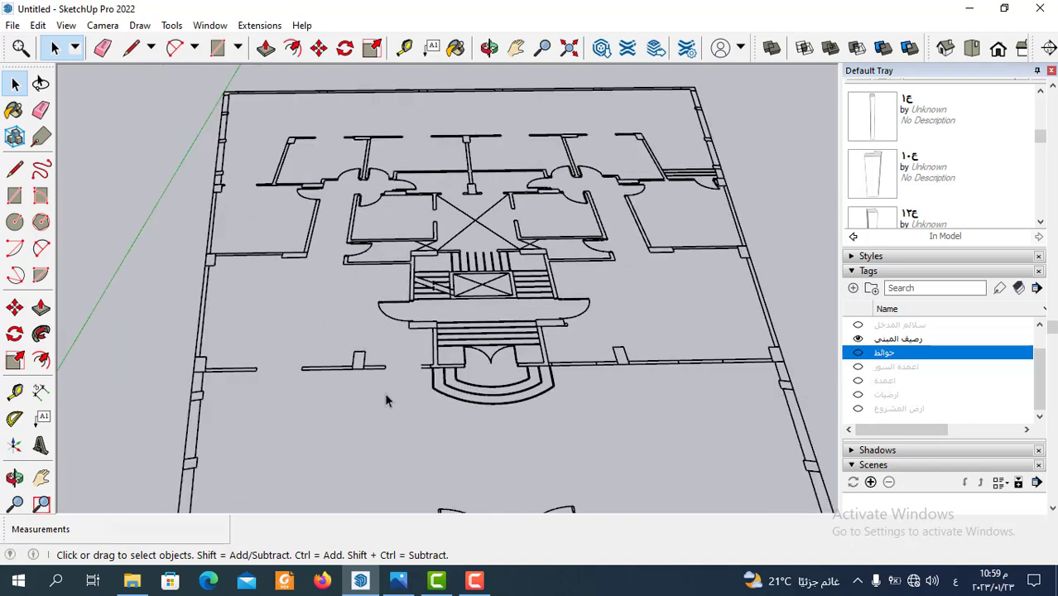
scroll(451, 361, up, 2)
mouse_move(451, 361)
middle_down()
mouse_move(462, 367)
mouse_move(463, 420)
middle_up()
scroll(503, 274, up, 2)
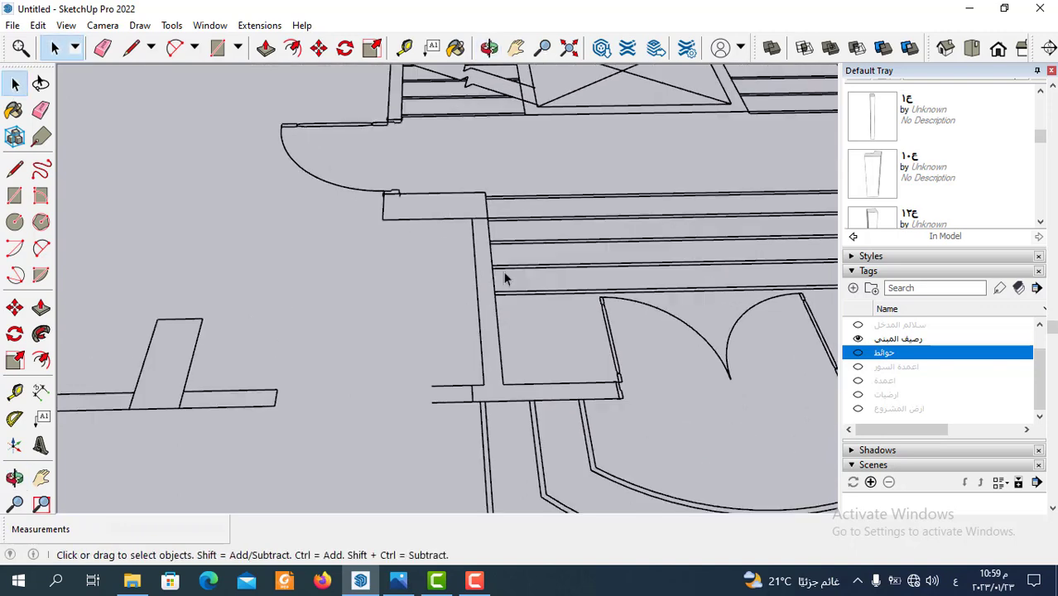
scroll(439, 339, down, 1)
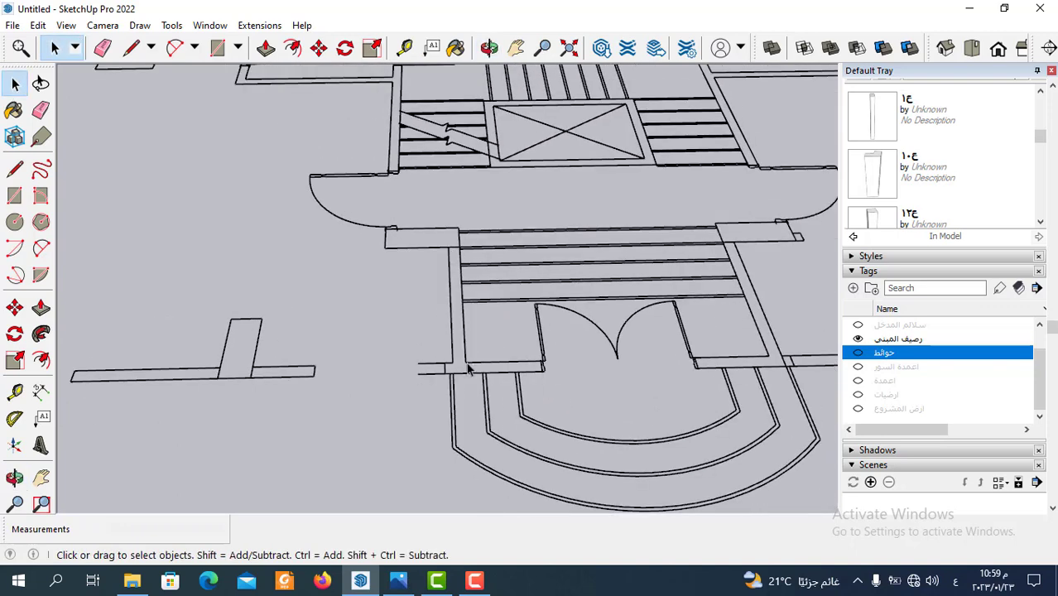
scroll(424, 359, down, 2)
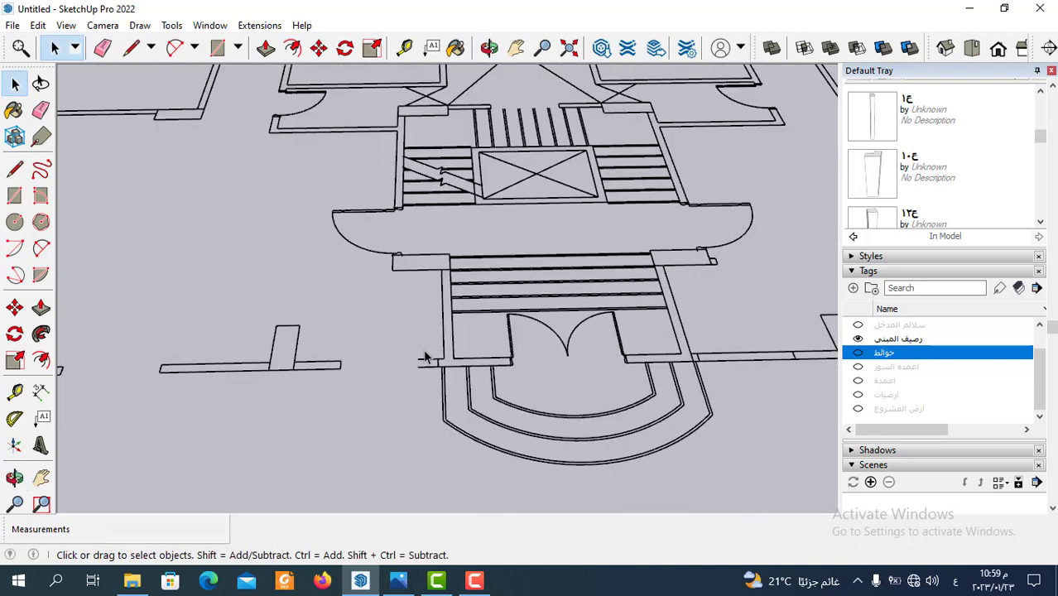
scroll(543, 362, up, 2)
scroll(411, 261, down, 1)
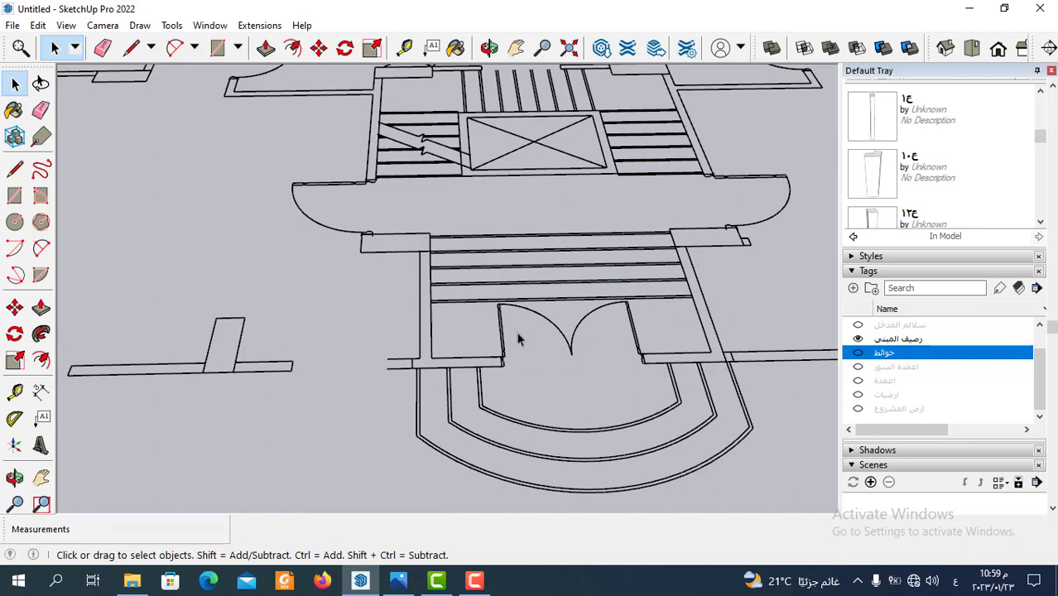
scroll(505, 341, down, 1)
scroll(511, 358, down, 1)
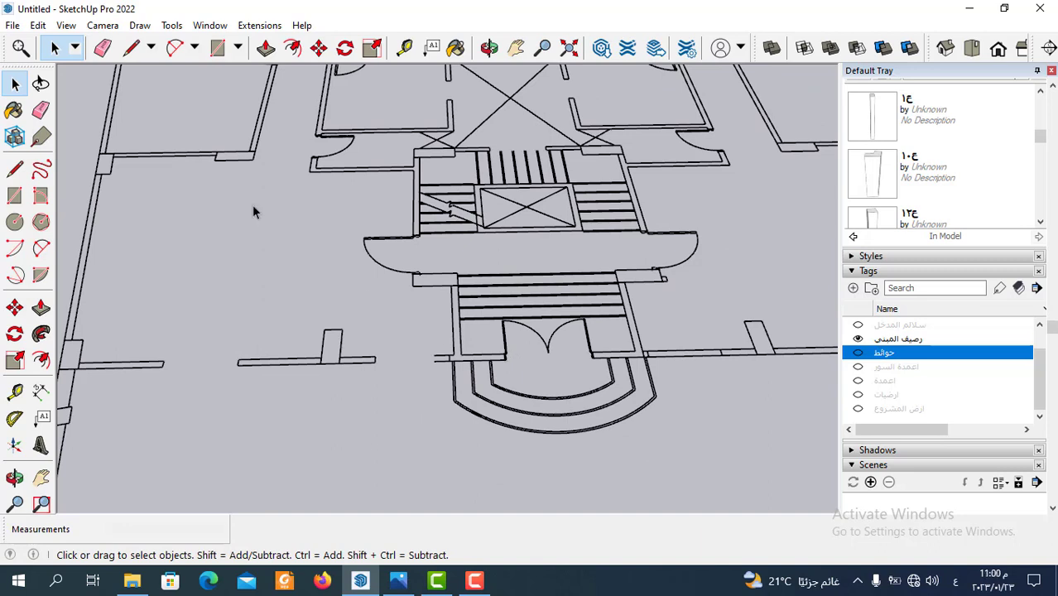
Step: With the Line tool, trace the first wall edges of the entrance outline
click(133, 48)
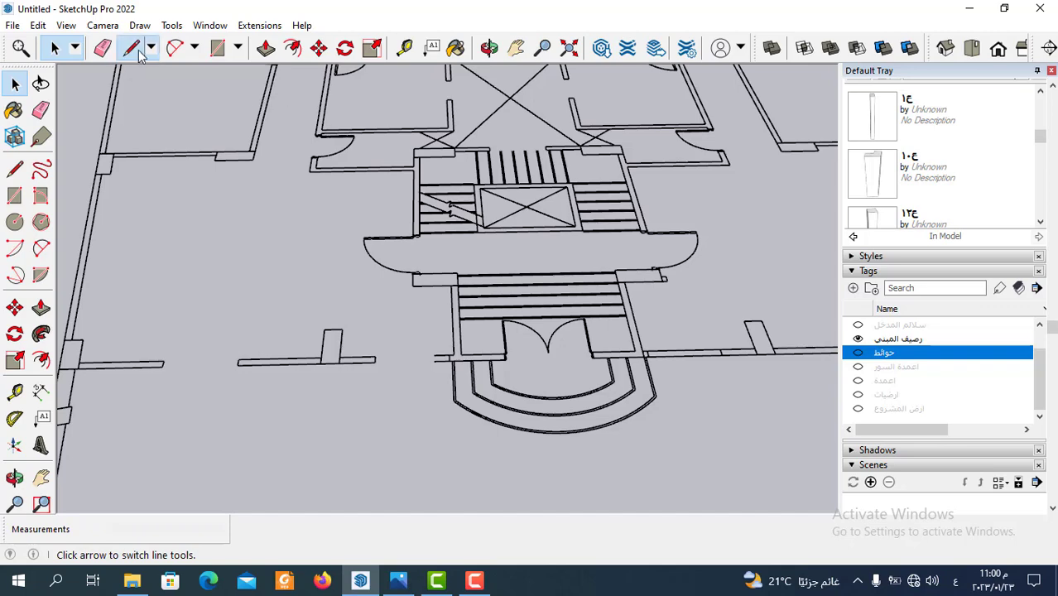
scroll(457, 349, up, 2)
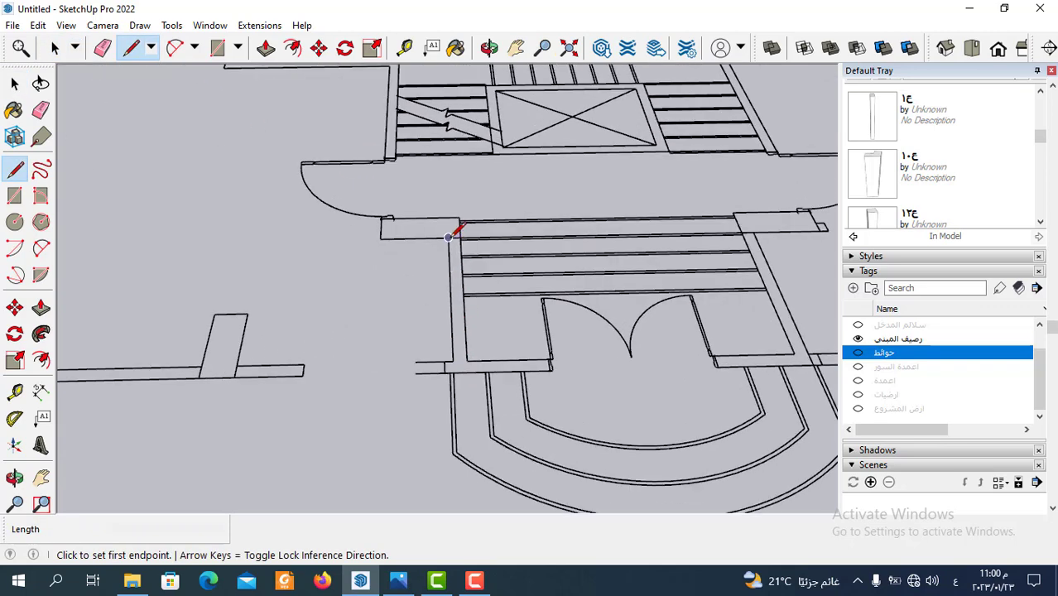
click(448, 238)
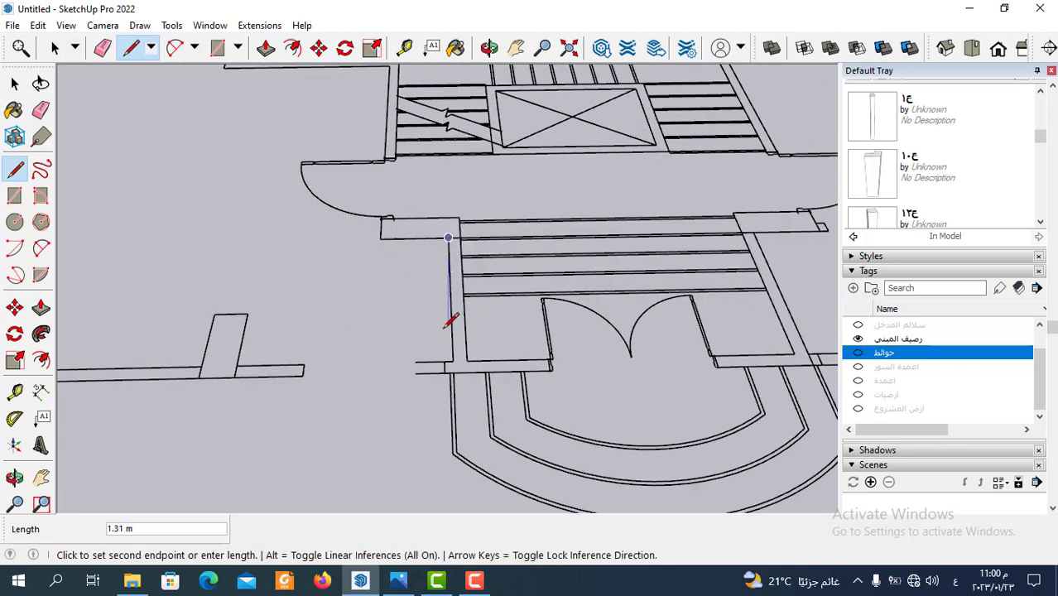
click(453, 372)
scroll(497, 370, down, 2)
scroll(703, 368, up, 1)
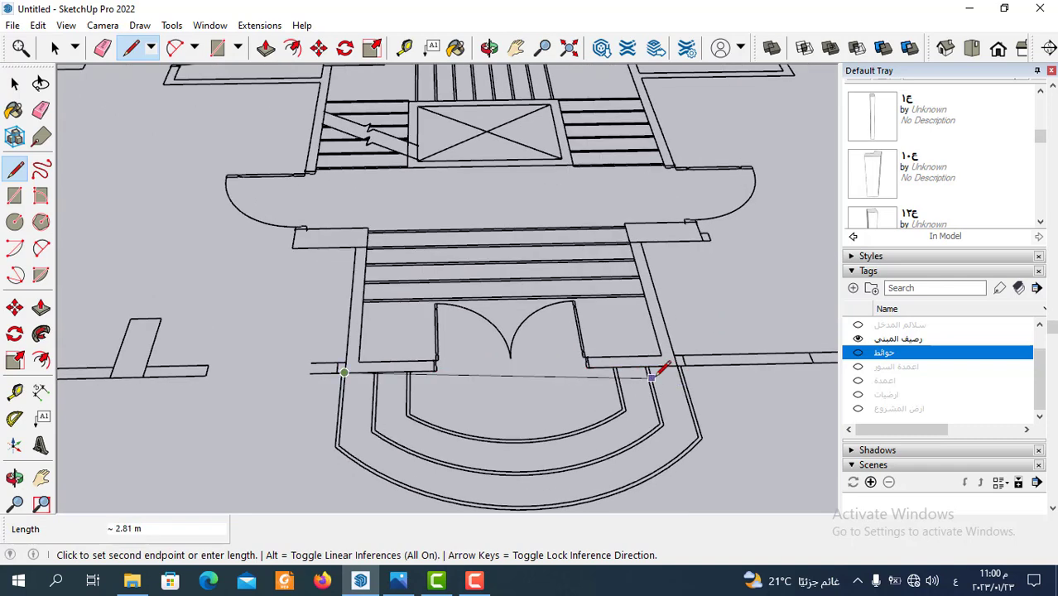
scroll(674, 362, up, 2)
scroll(682, 359, down, 1)
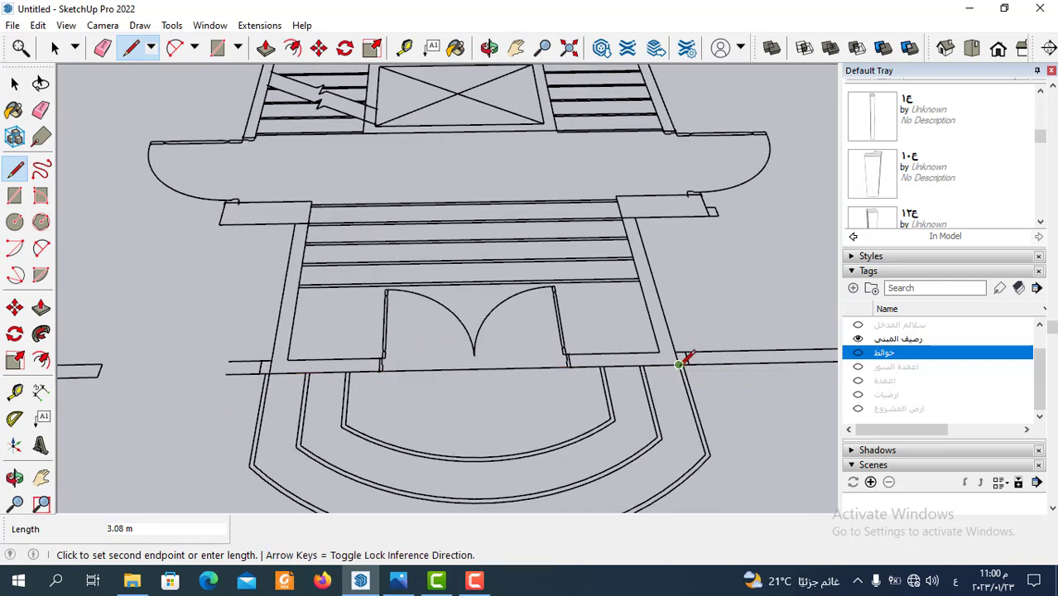
click(678, 364)
Step: Continue the outline through the lower and left corners and close it into a face
click(639, 203)
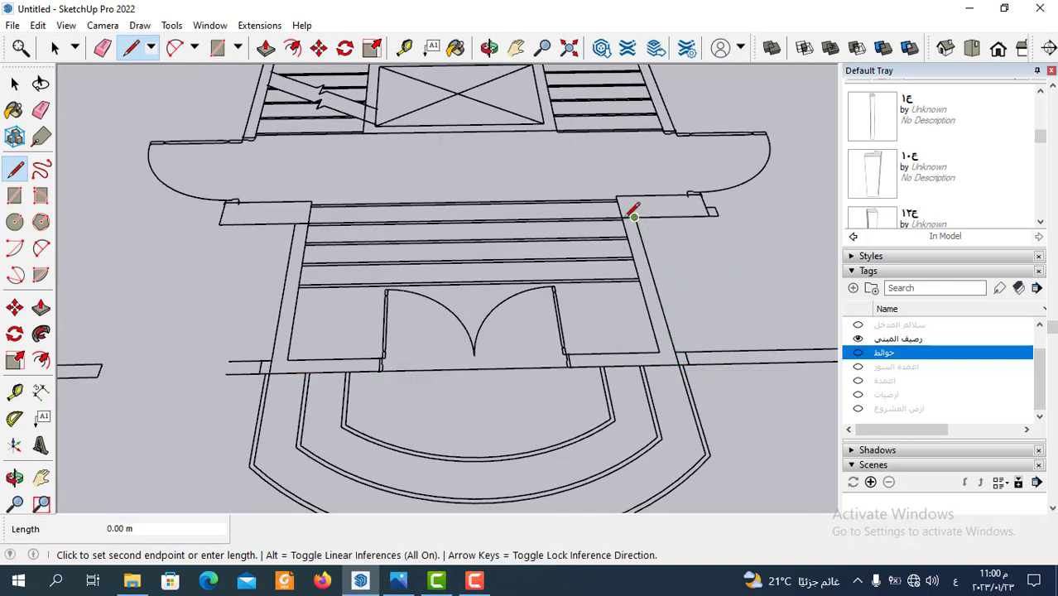
click(659, 353)
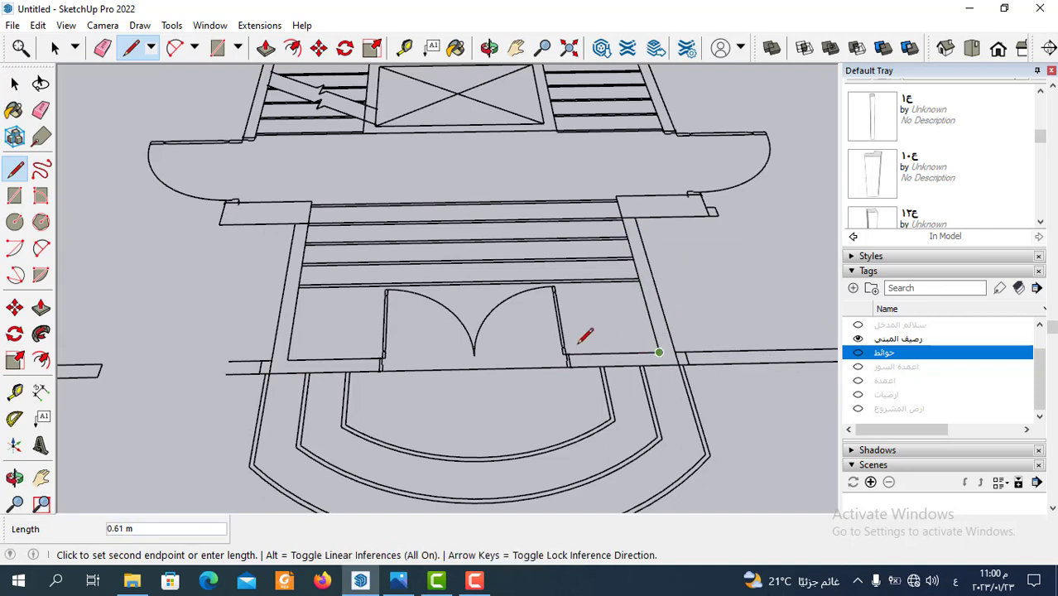
click(287, 360)
scroll(311, 210, up, 3)
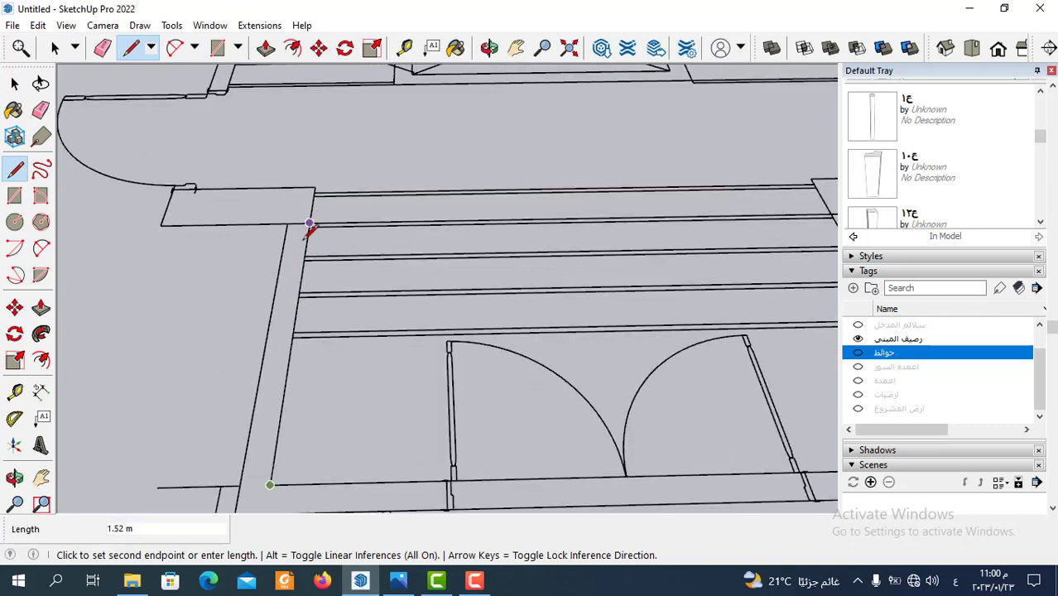
click(312, 208)
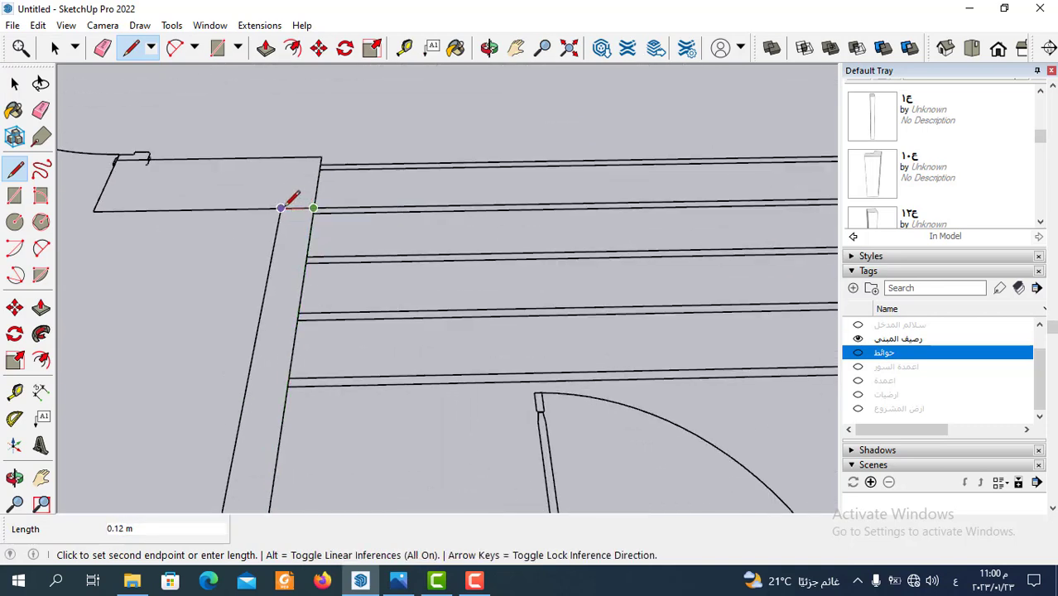
click(281, 208)
scroll(396, 213, down, 5)
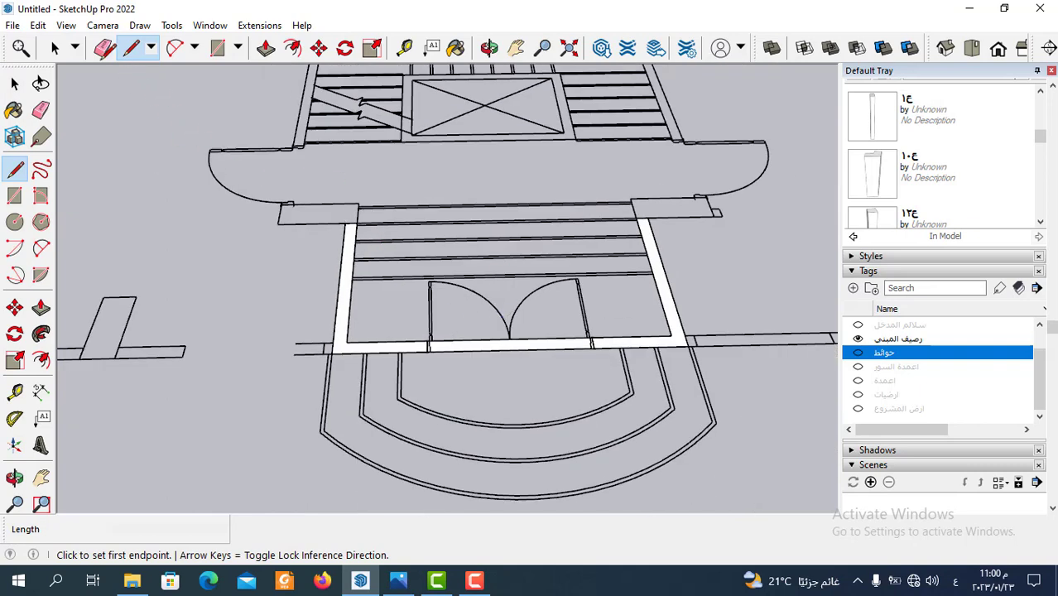
Step: Select the traced wall face with its edges and make it a group
click(55, 48)
double_click(349, 257)
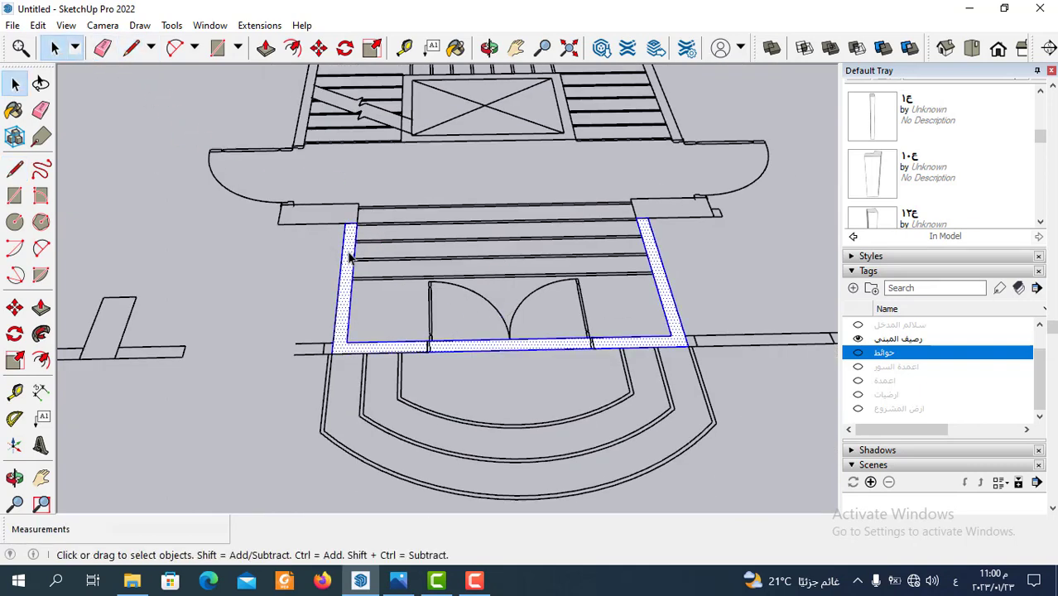
right_click(349, 257)
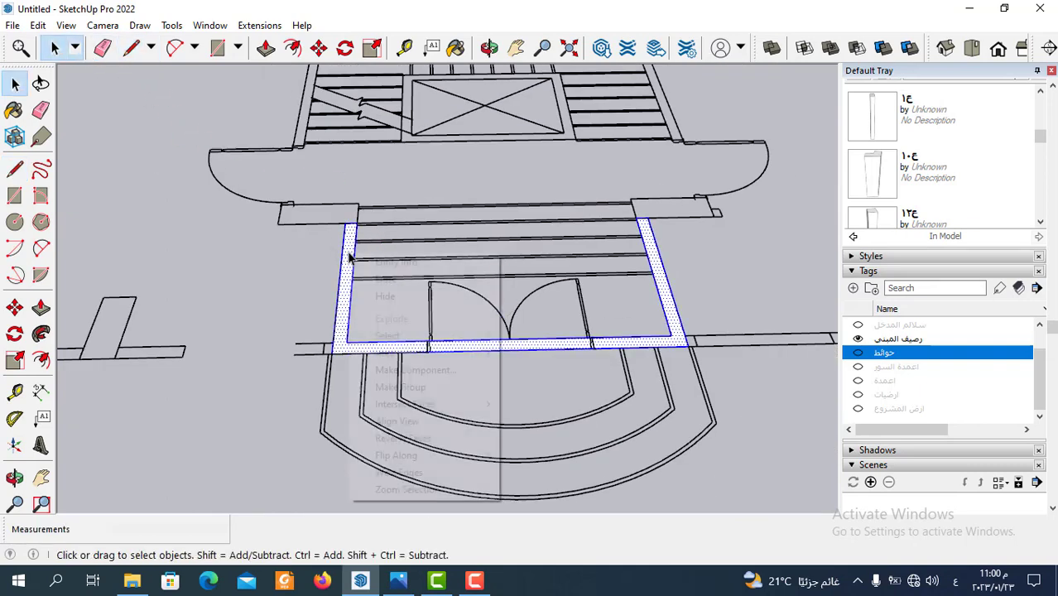
click(406, 388)
Step: Inside the group, push/pull the wall face up to 2.8 m
click(266, 48)
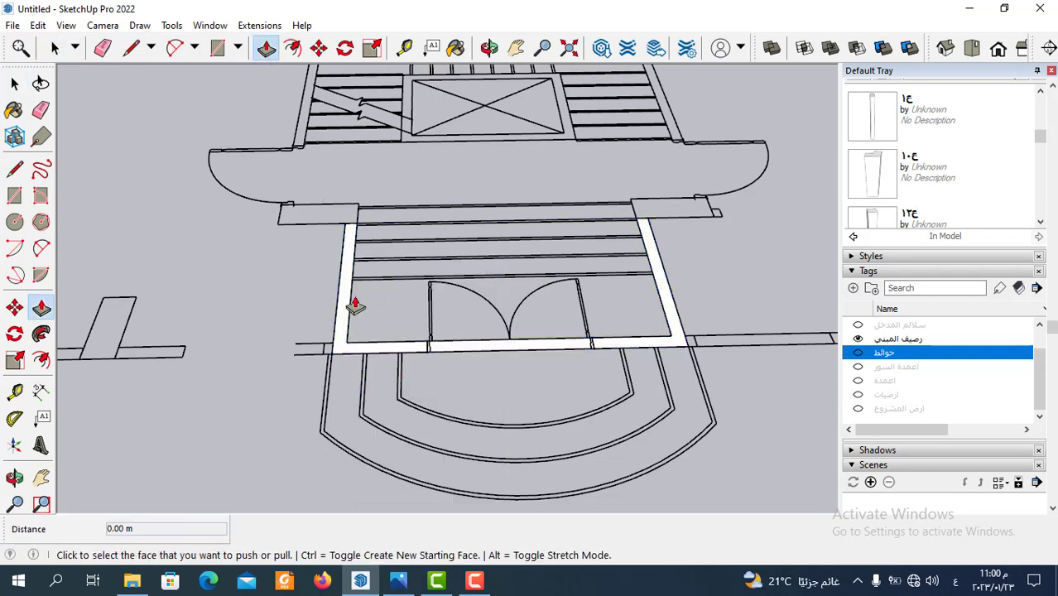
click(55, 48)
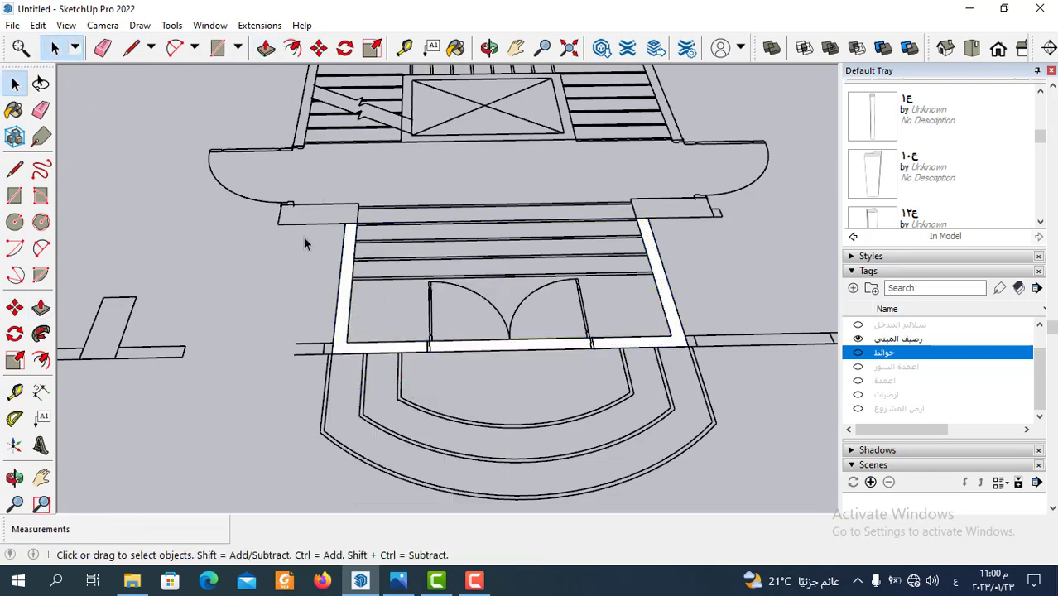
click(347, 261)
click(265, 48)
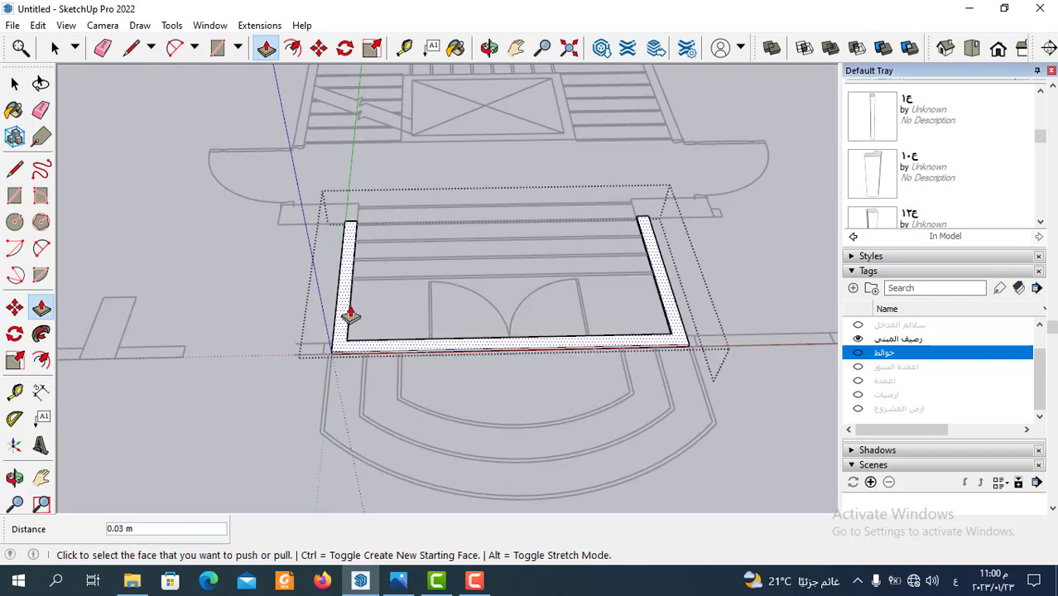
click(348, 323)
text(2ز)
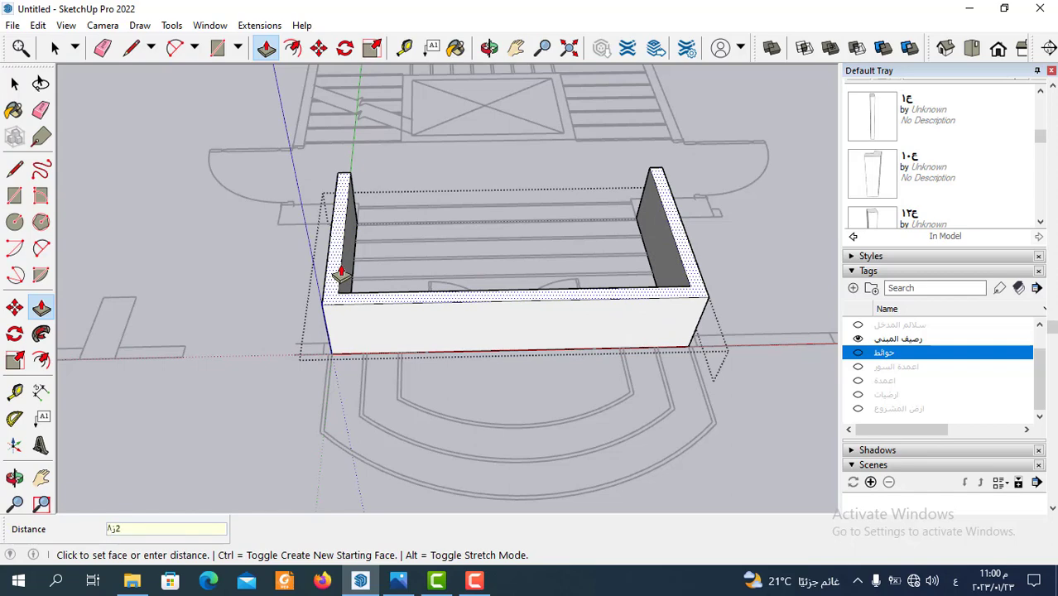
key(Return)
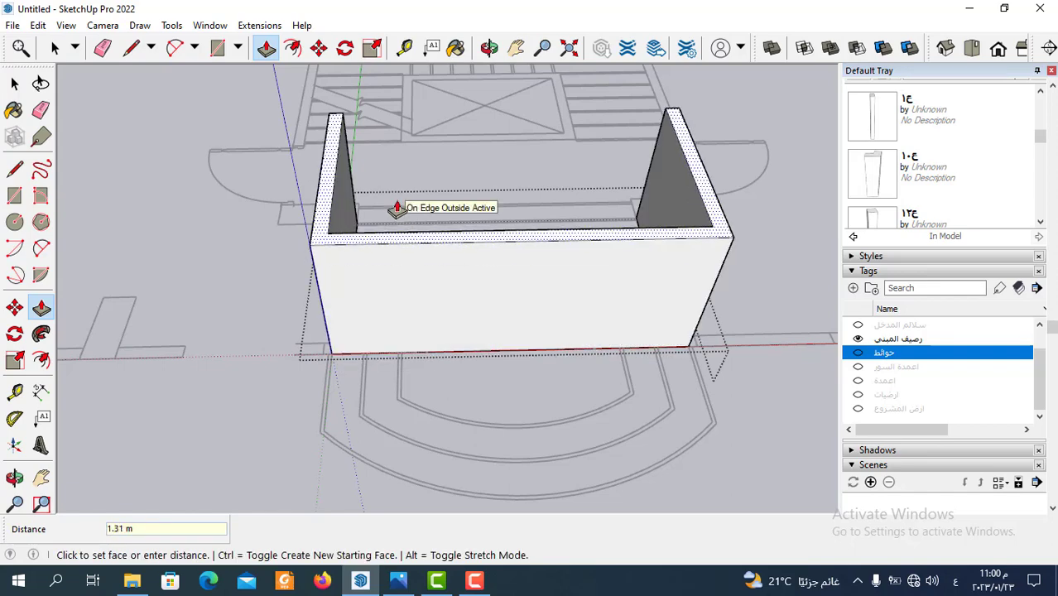
key(alt+shift)
text(2.8)
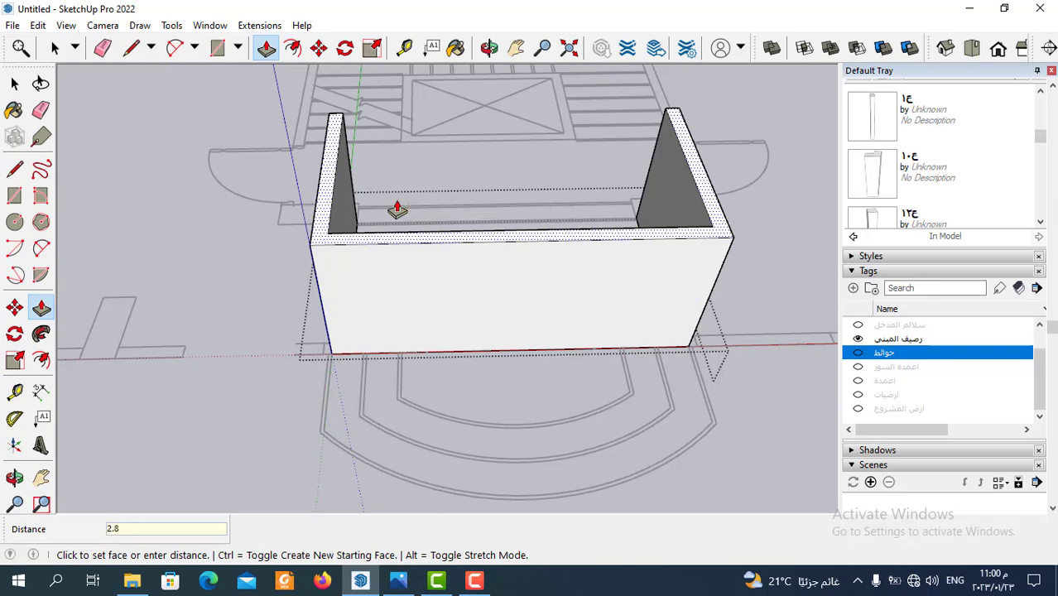
key(Return)
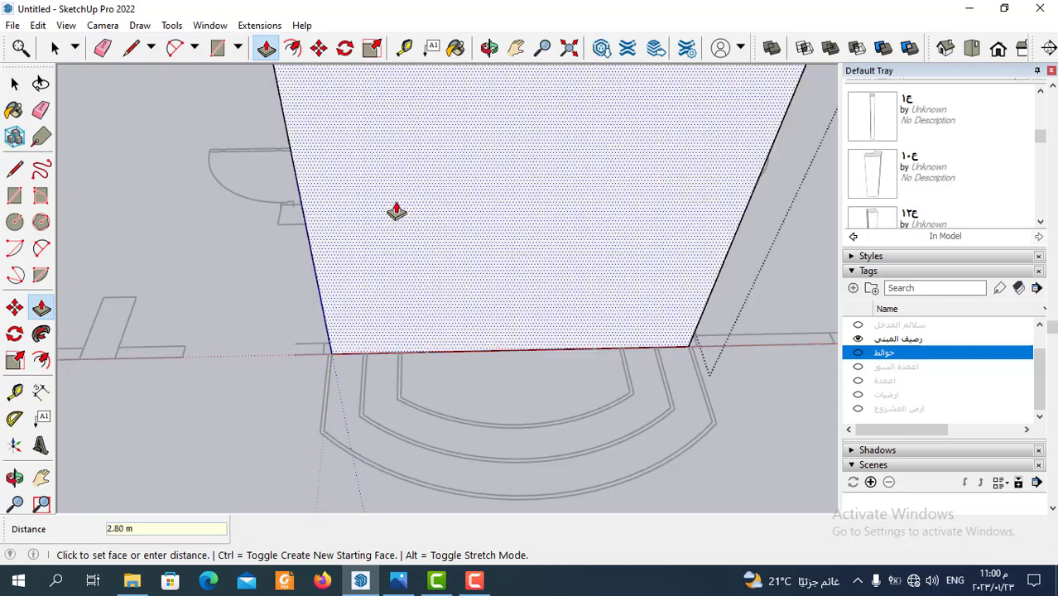
scroll(427, 310, down, 5)
Step: Orbit around the raised walls and select the wall group
mouse_move(427, 310)
middle_down()
mouse_move(425, 226)
mouse_move(468, 293)
mouse_move(472, 277)
mouse_move(456, 283)
middle_up()
scroll(456, 284, up, 2)
scroll(485, 296, up, 2)
middle_drag(514, 303, 500, 293)
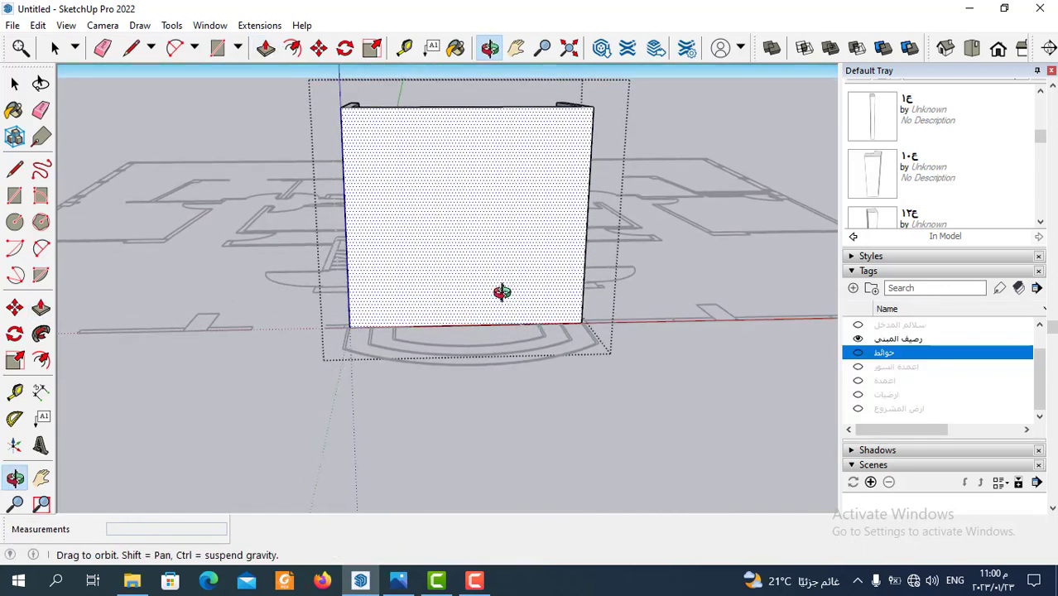
scroll(456, 354, down, 1)
mouse_move(456, 354)
middle_down()
mouse_move(489, 333)
mouse_move(479, 292)
mouse_move(483, 312)
mouse_move(681, 186)
mouse_move(500, 319)
middle_up()
click(52, 50)
scroll(501, 335, down, 2)
click(507, 332)
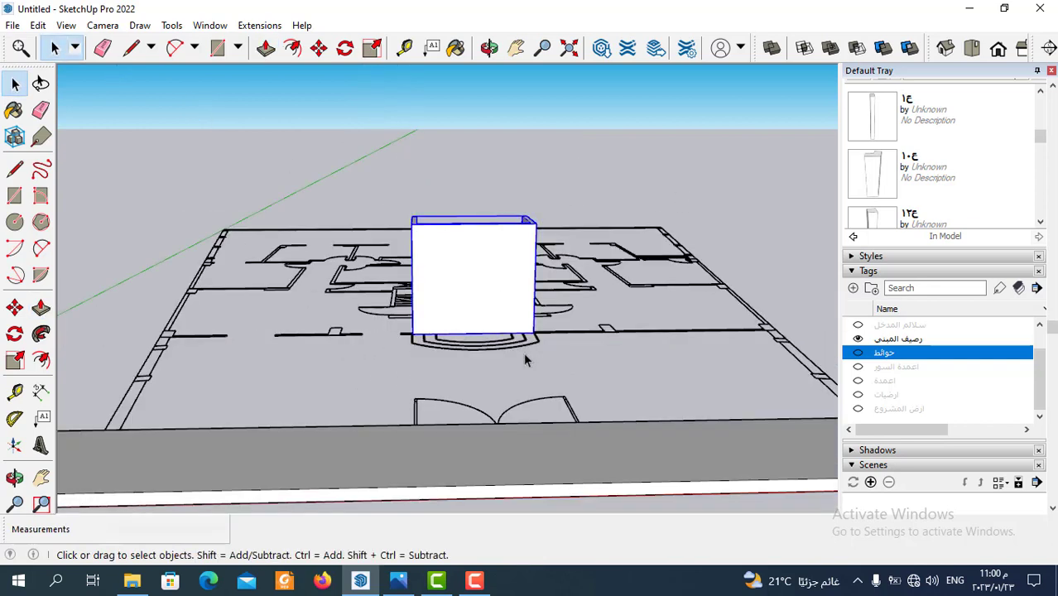
Step: Move the wall group 1.2 m straight up from its bottom midpoint
click(319, 47)
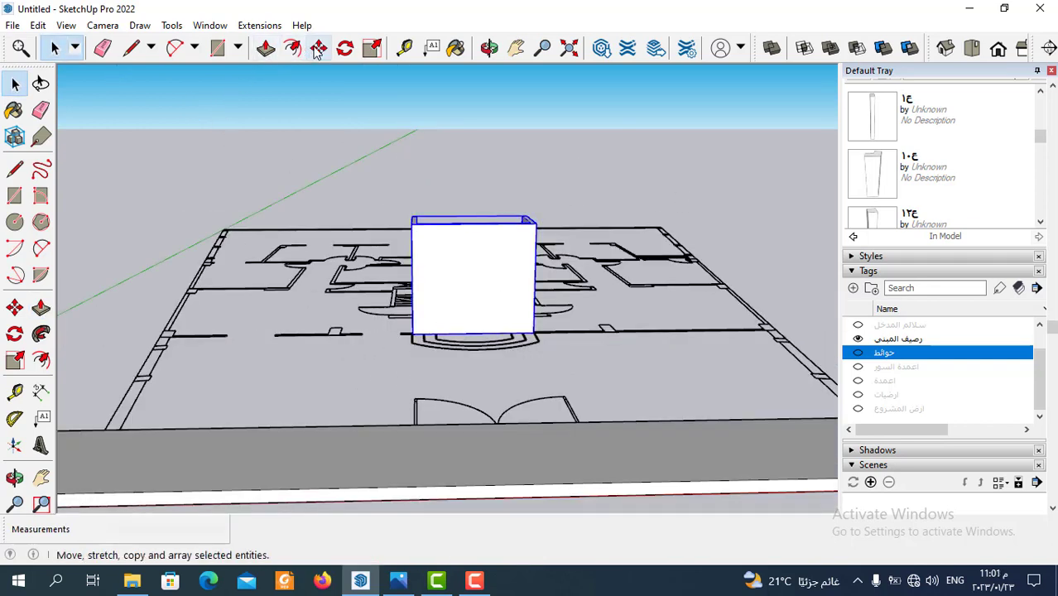
scroll(494, 331, up, 2)
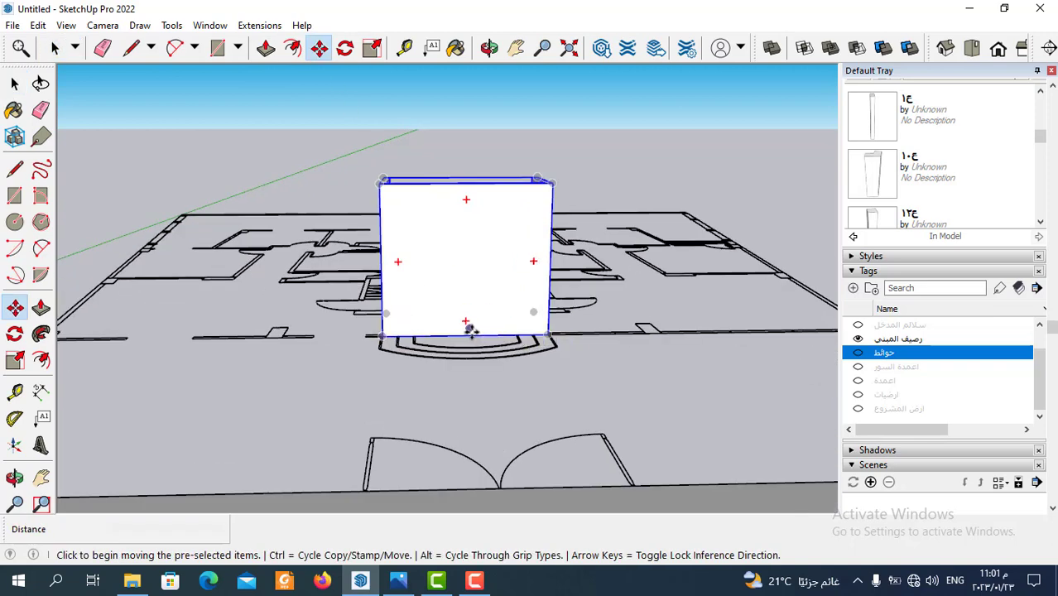
scroll(466, 334, up, 1)
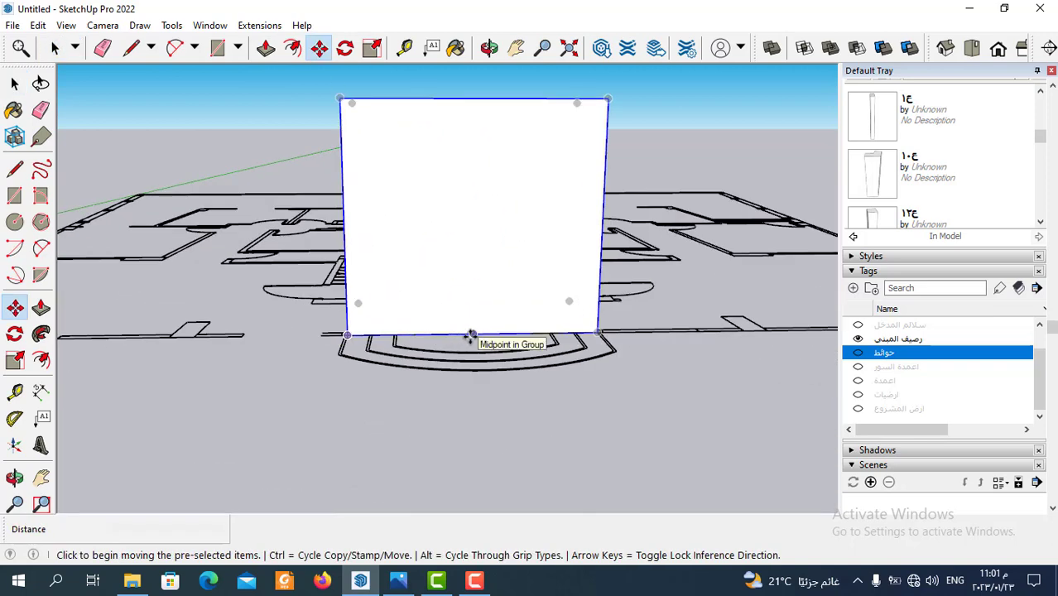
click(469, 335)
text(1.2)
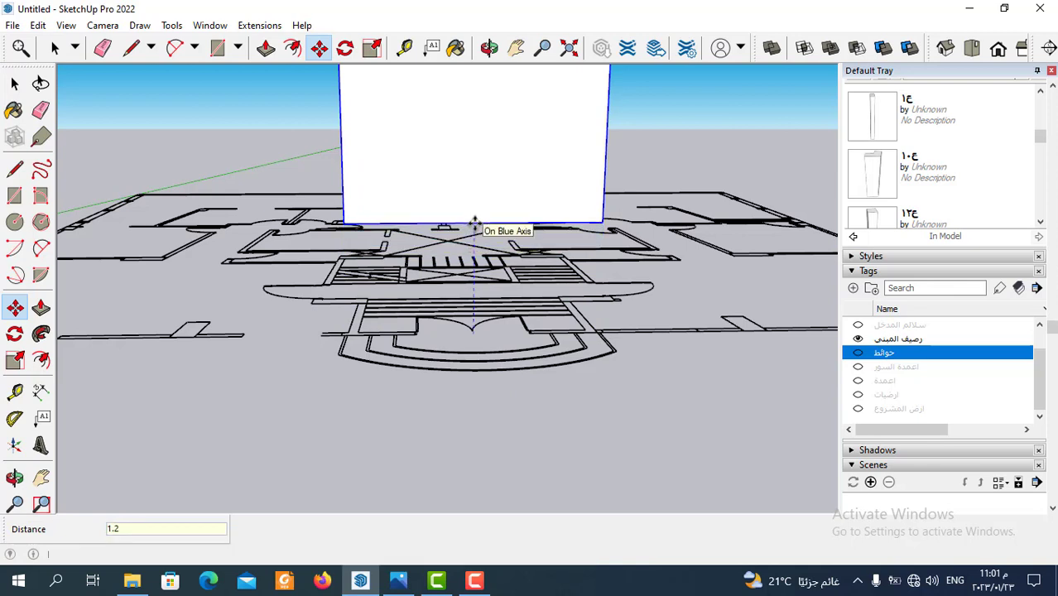
key(Return)
scroll(910, 371, down, 2)
scroll(911, 371, up, 2)
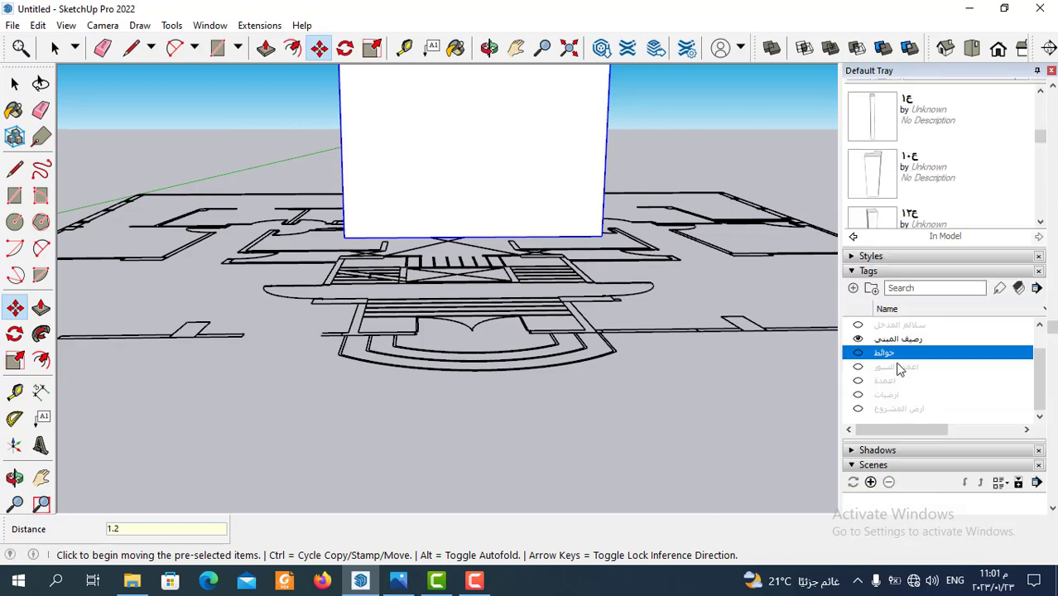
Step: Show the اعمدة السور, اعمدة, ارضيات and ارض المشروع tags again
click(858, 367)
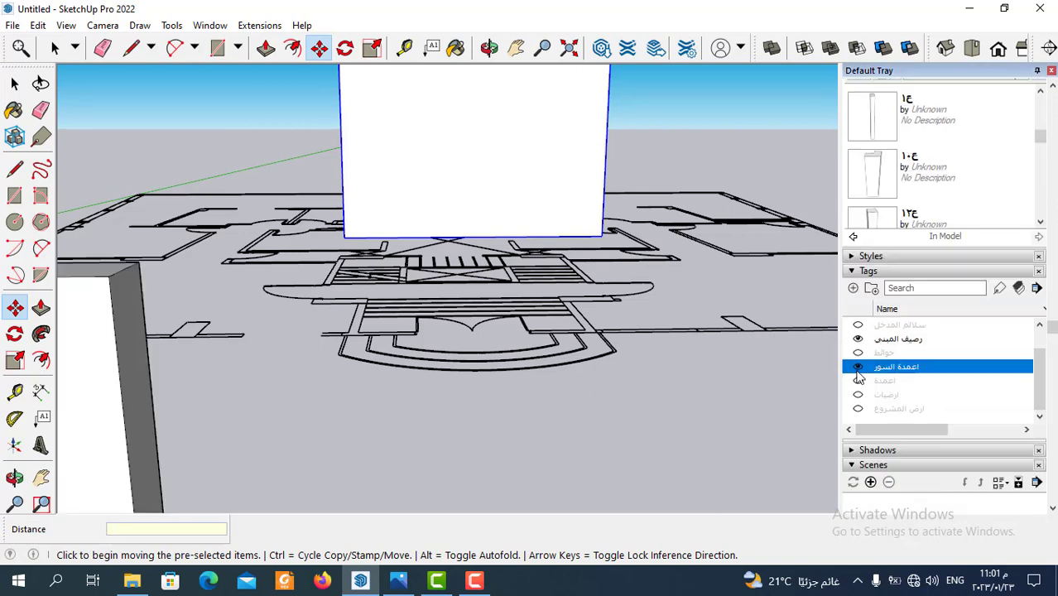
click(858, 380)
click(858, 394)
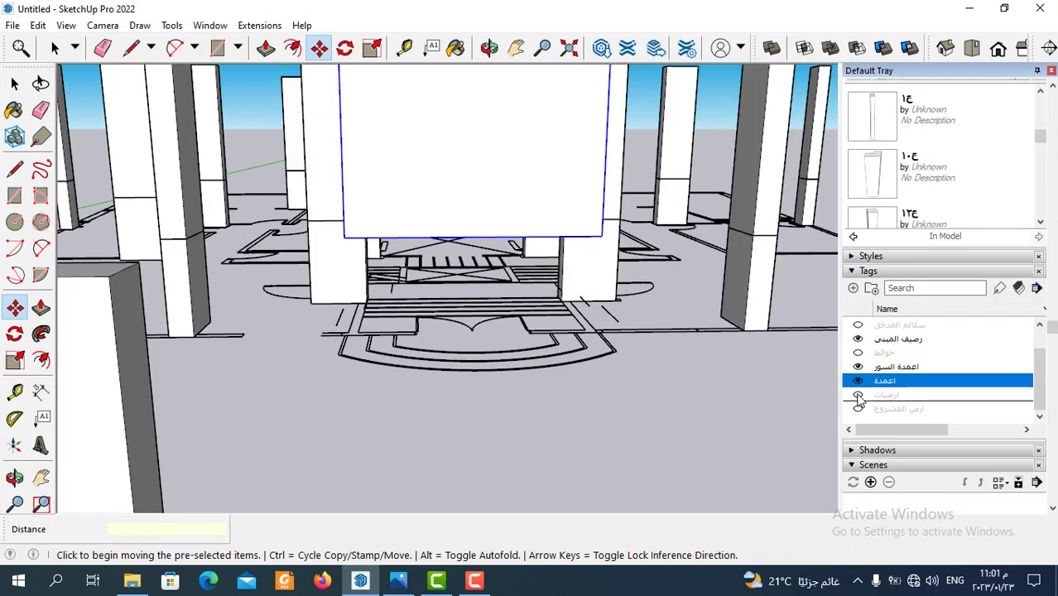
click(857, 408)
scroll(622, 356, down, 3)
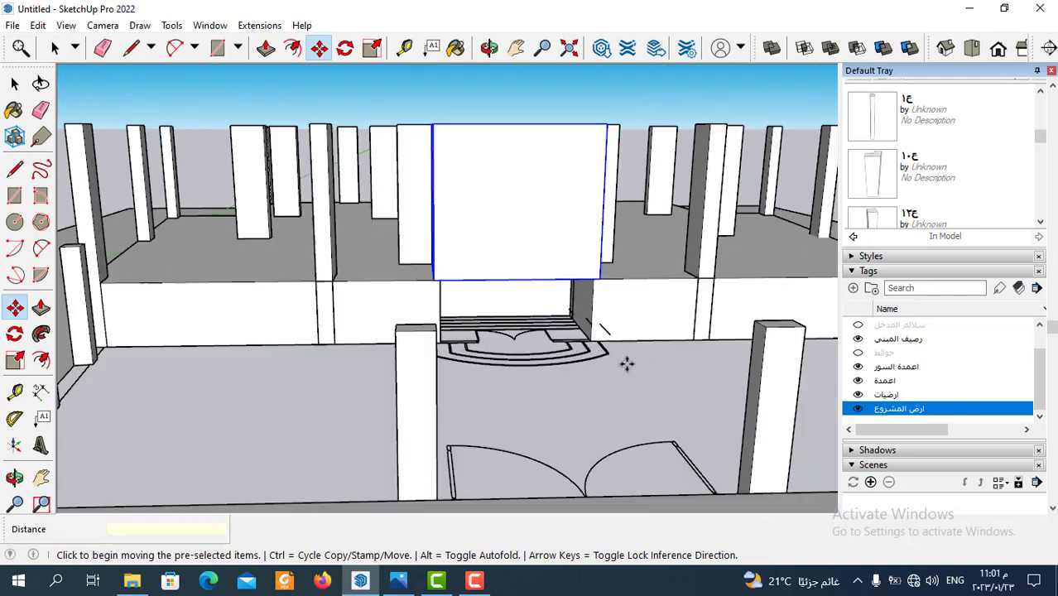
mouse_move(626, 362)
middle_down()
mouse_move(585, 370)
mouse_move(604, 364)
middle_up()
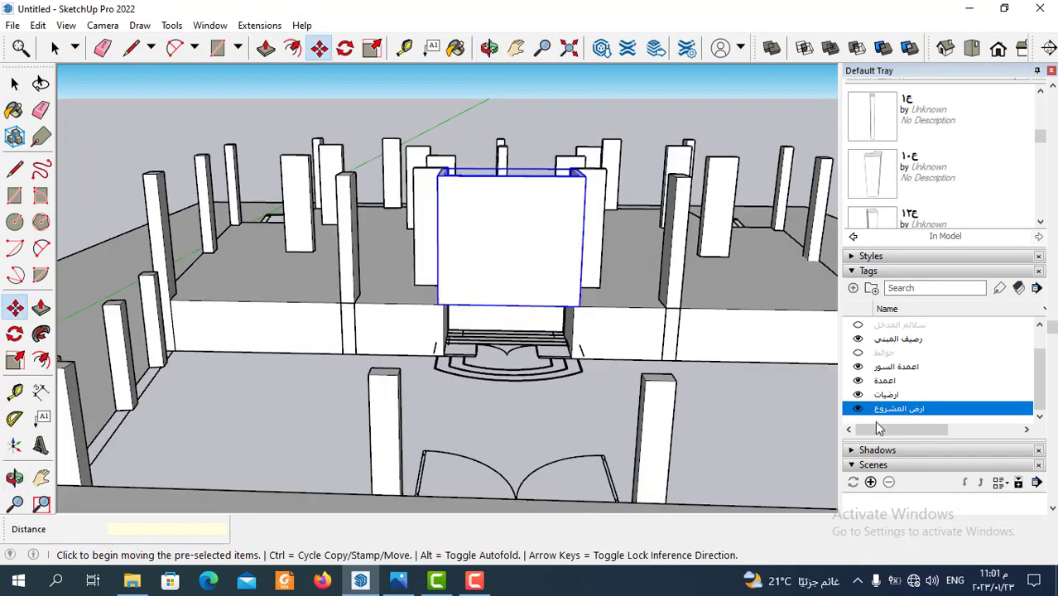
scroll(890, 397, down, 3)
scroll(893, 397, up, 3)
scroll(897, 398, up, 1)
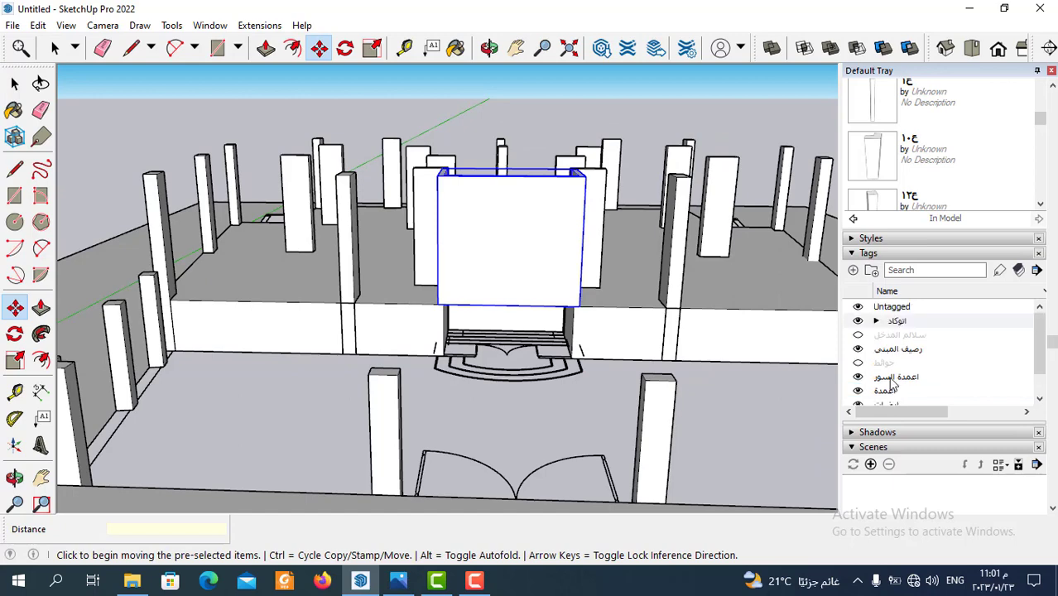
Step: Make the حوائط and سلالم المدخل tags visible
click(858, 364)
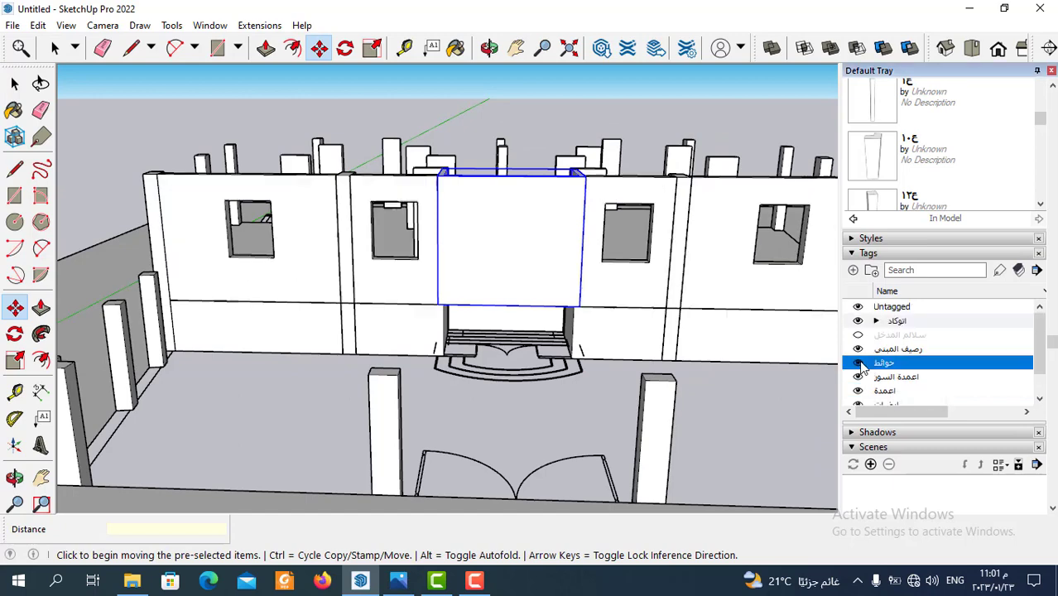
scroll(893, 379, down, 1)
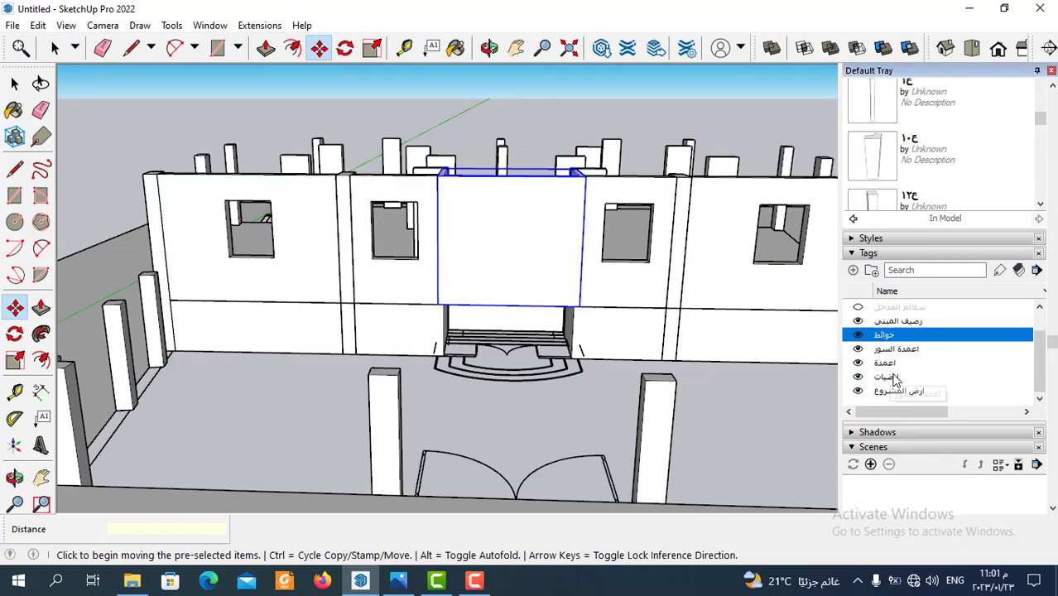
scroll(894, 379, up, 1)
scroll(892, 376, up, 1)
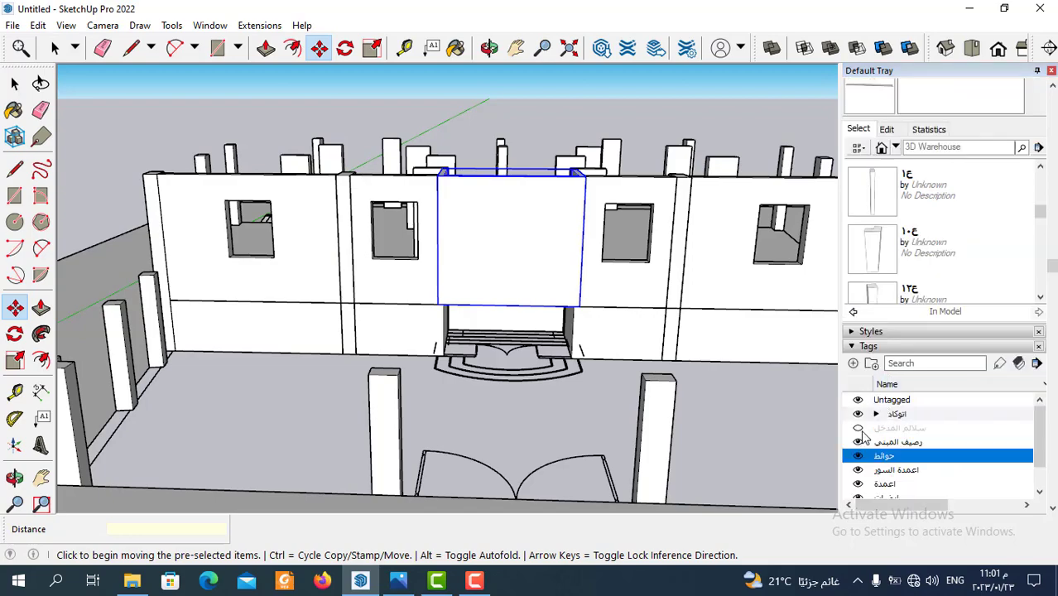
click(858, 428)
scroll(573, 309, down, 2)
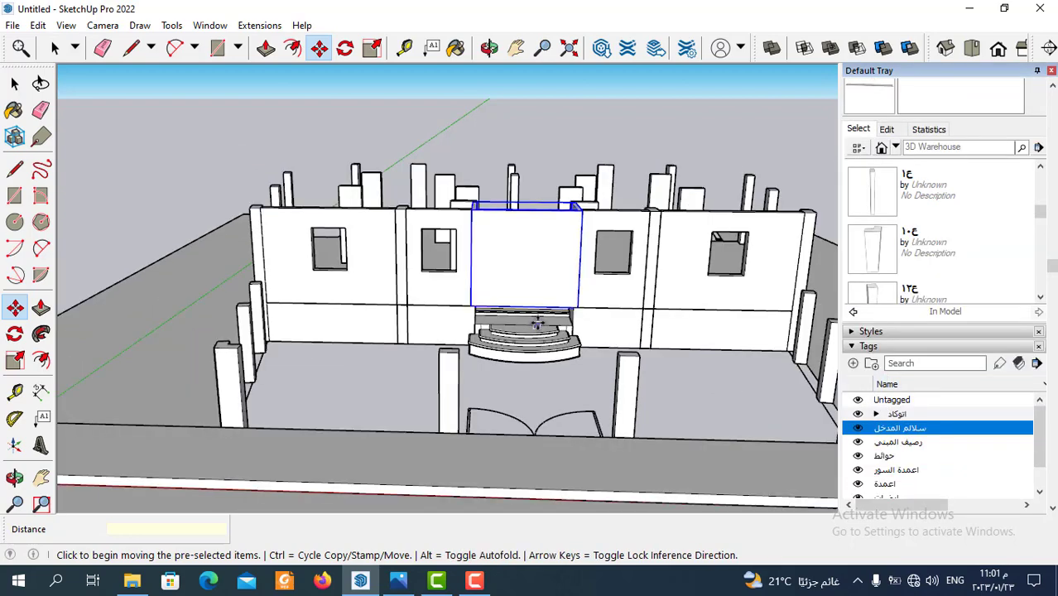
mouse_move(571, 308)
middle_down()
mouse_move(507, 307)
mouse_move(557, 353)
mouse_move(538, 307)
mouse_move(570, 329)
middle_up()
scroll(505, 298, up, 2)
scroll(513, 301, up, 3)
scroll(538, 307, down, 3)
scroll(566, 329, down, 1)
scroll(538, 314, up, 2)
scroll(550, 319, up, 2)
scroll(562, 324, up, 1)
scroll(579, 326, up, 2)
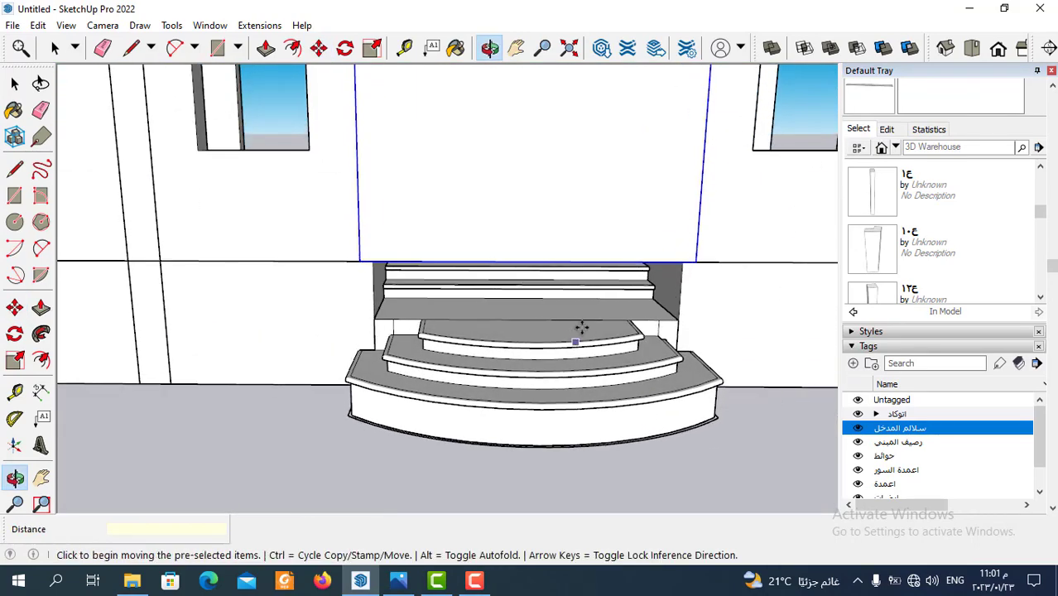
scroll(628, 302, up, 2)
scroll(628, 285, up, 1)
middle_drag(628, 286, 623, 260)
scroll(621, 261, down, 1)
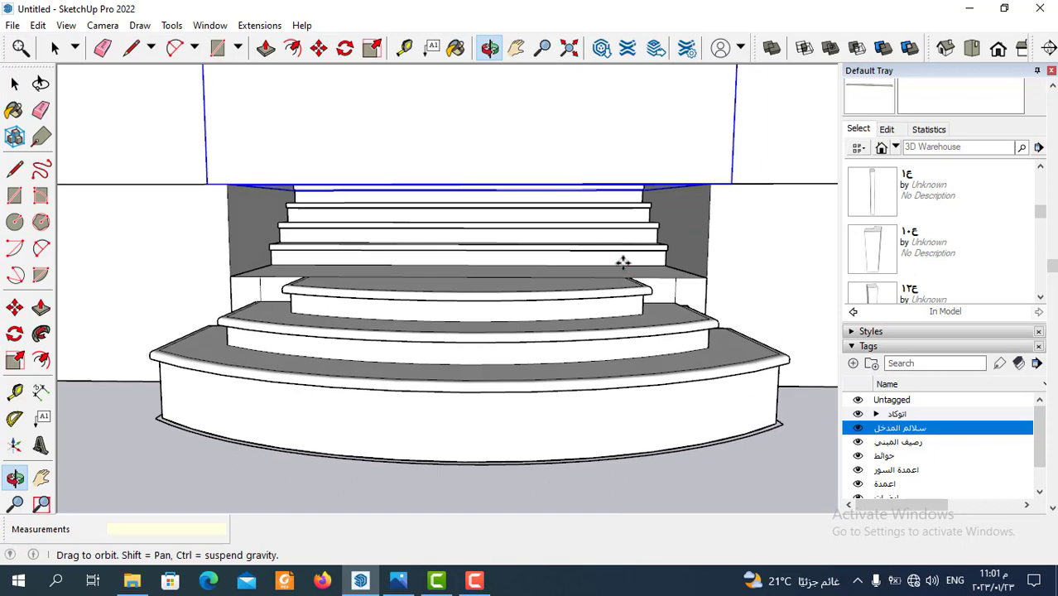
key(m)
scroll(479, 324, down, 2)
scroll(491, 319, down, 1)
scroll(553, 365, down, 2)
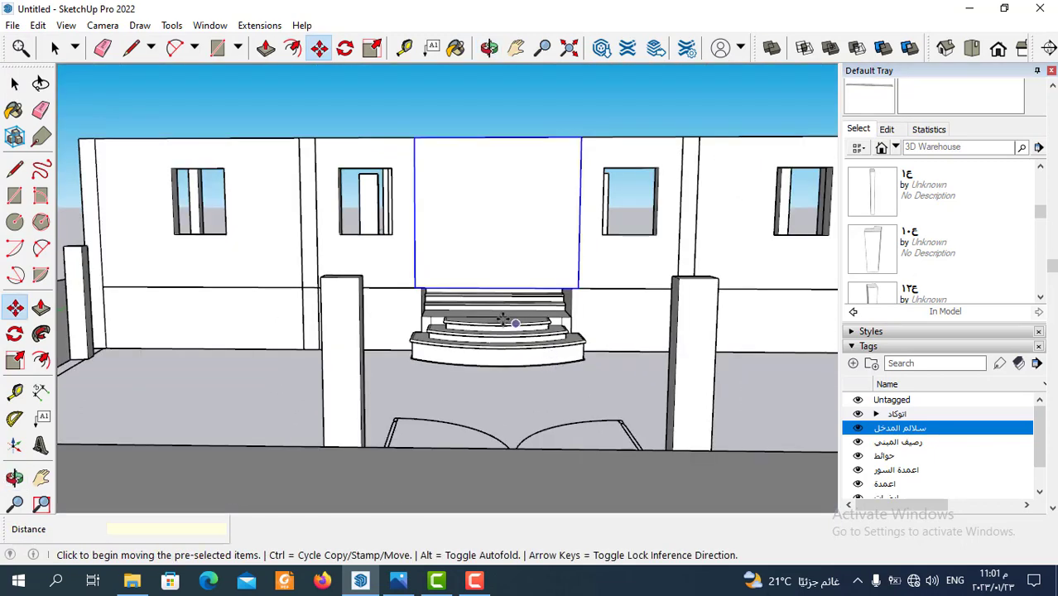
scroll(502, 319, up, 1)
scroll(496, 289, up, 1)
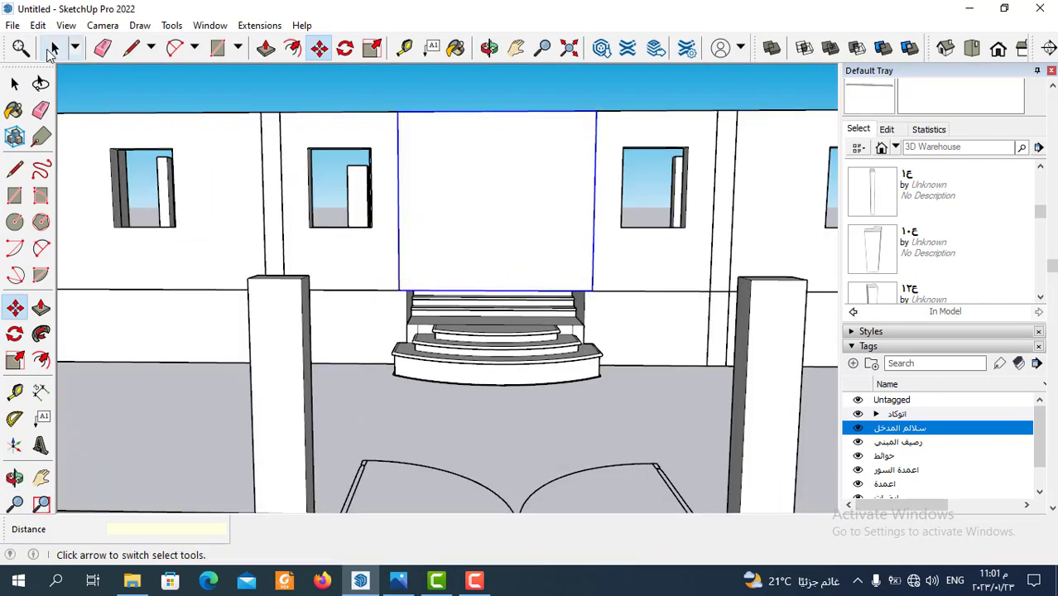
click(54, 47)
click(543, 281)
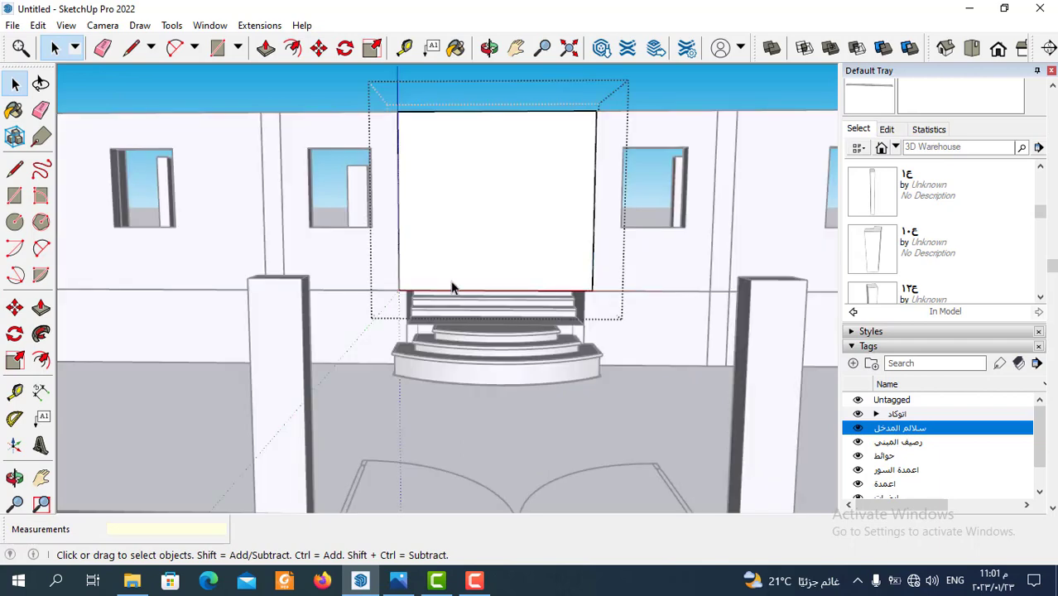
scroll(451, 287, up, 2)
mouse_move(452, 287)
middle_down()
mouse_move(389, 225)
mouse_move(397, 250)
middle_up()
scroll(382, 261, up, 2)
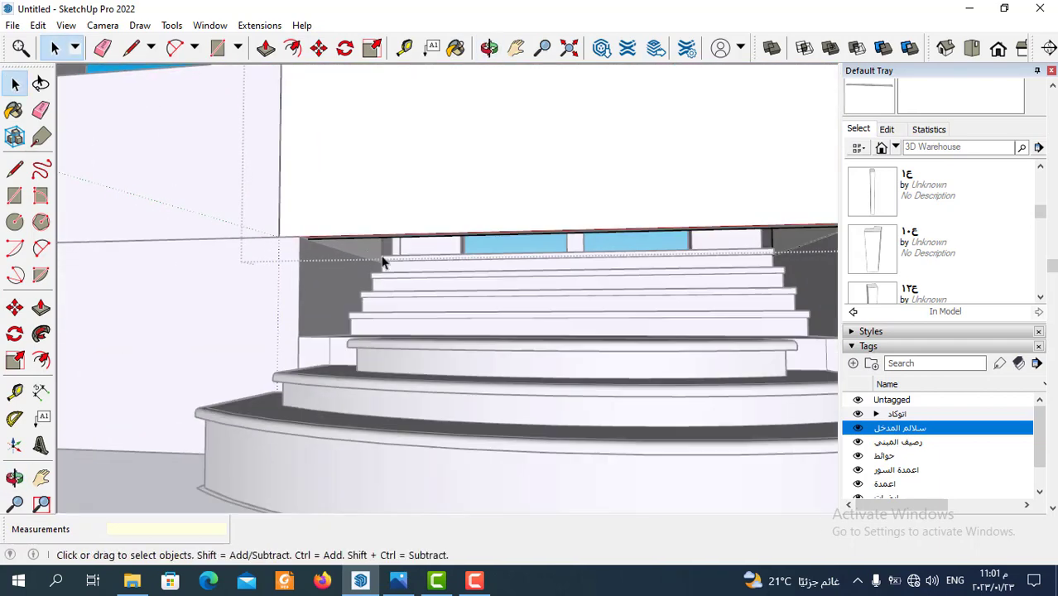
scroll(383, 261, up, 2)
scroll(348, 233, up, 1)
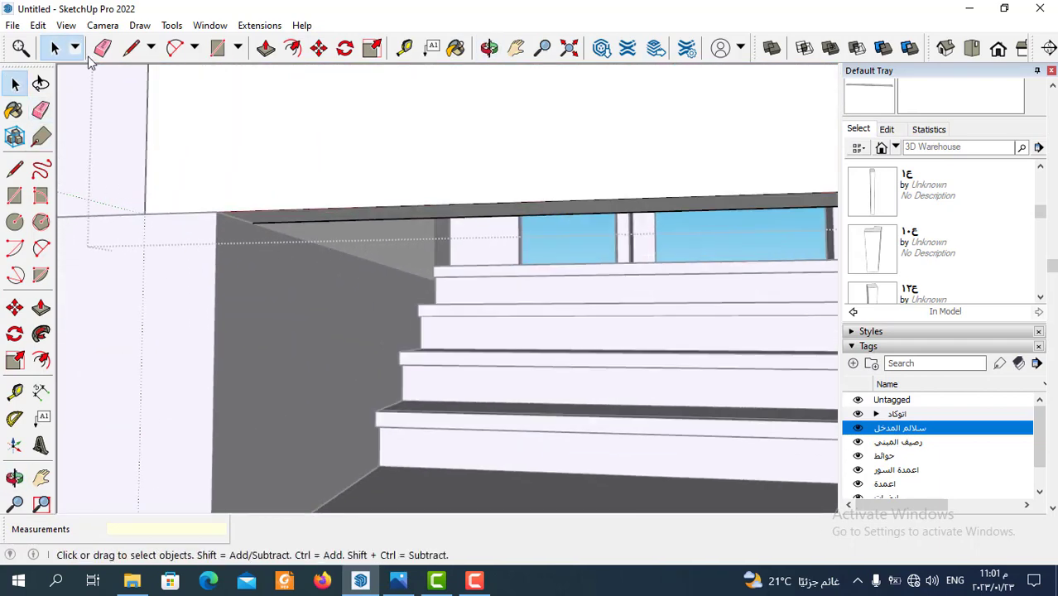
Step: Draw a short 0.12 m line at the opening's upper-left corner
click(131, 48)
scroll(224, 198, up, 2)
scroll(229, 217, up, 1)
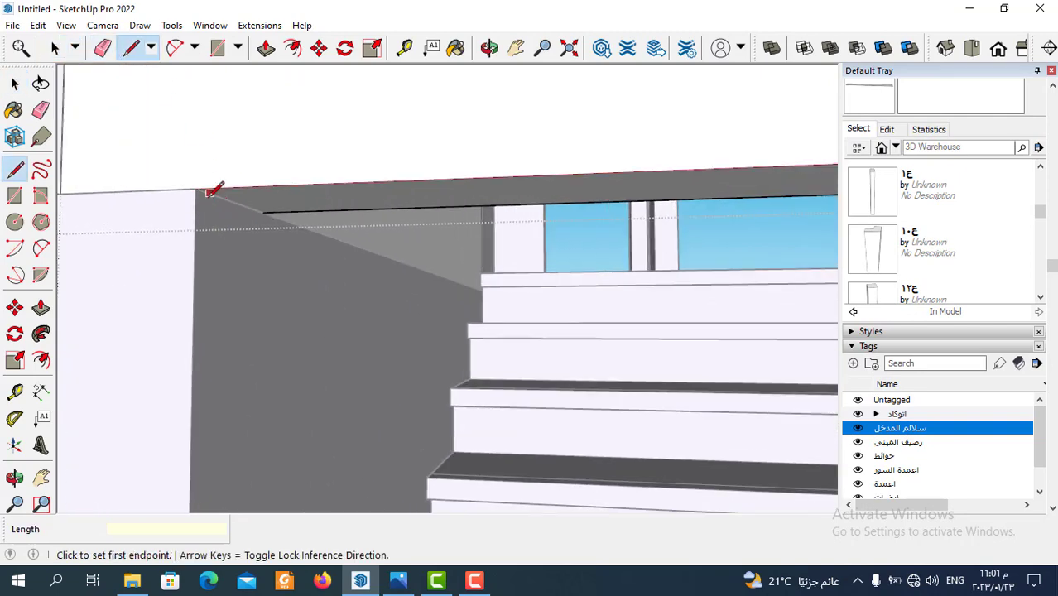
click(196, 189)
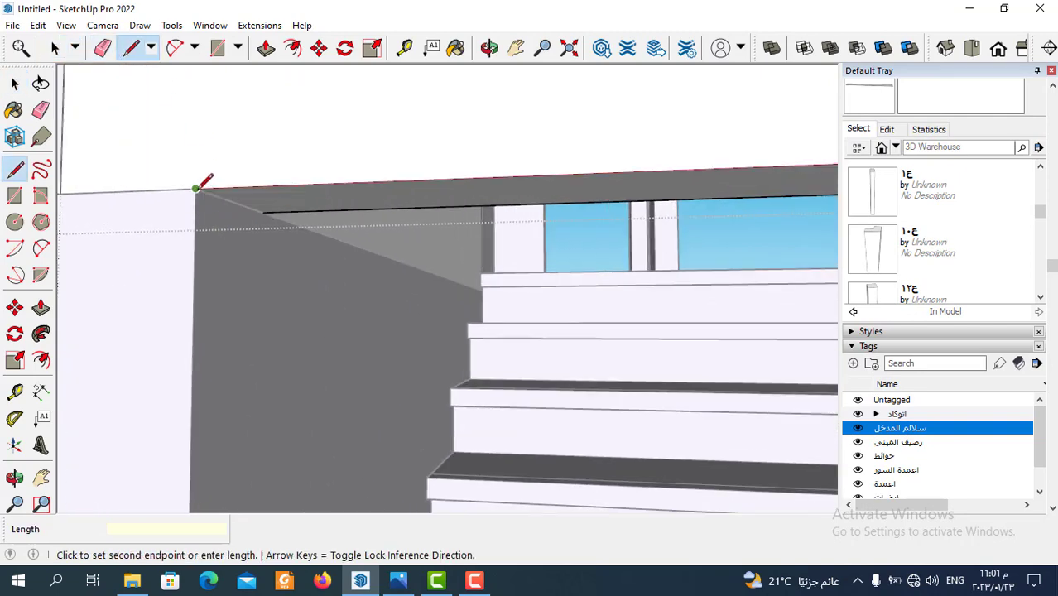
click(263, 208)
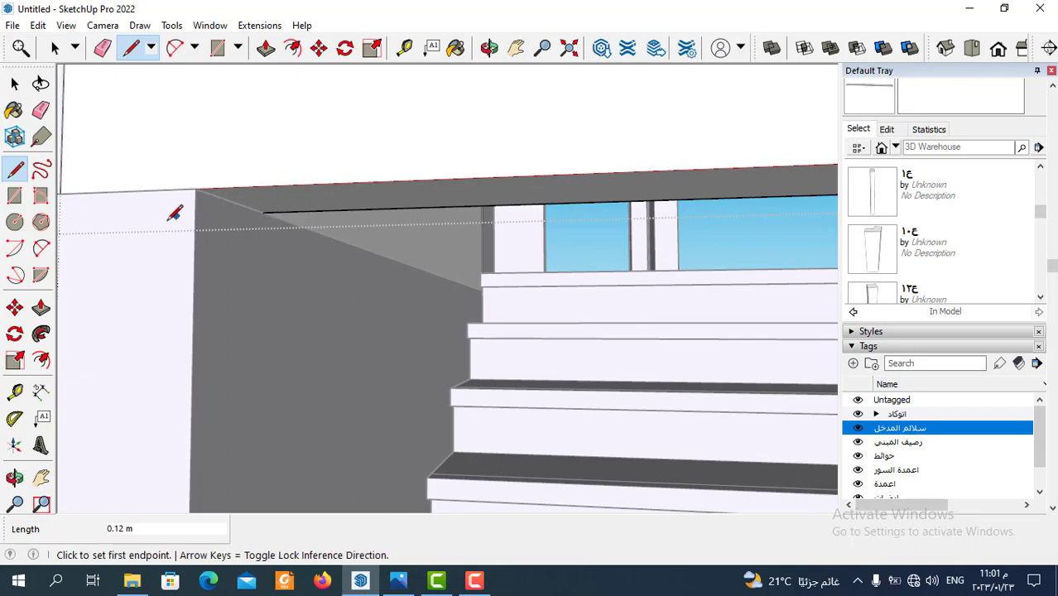
Step: Draw a matching 0.12 m line at the opening's upper-right corner
scroll(248, 248, down, 2)
scroll(372, 285, down, 1)
scroll(441, 295, down, 2)
scroll(355, 264, down, 2)
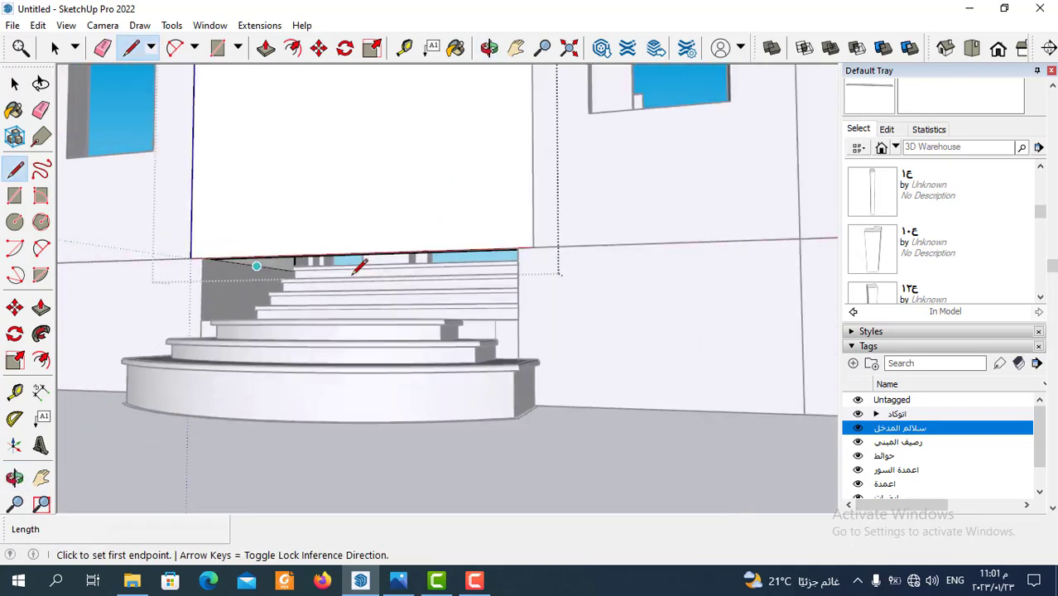
middle_drag(356, 266, 560, 242)
scroll(563, 238, up, 2)
scroll(607, 229, up, 2)
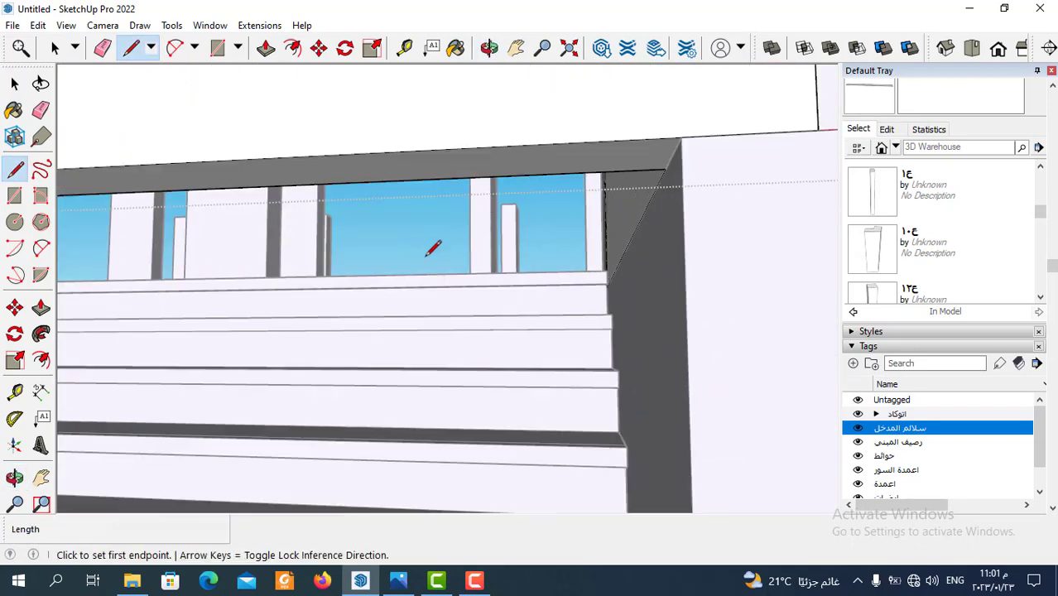
mouse_move(432, 243)
middle_down()
mouse_move(607, 196)
mouse_move(584, 219)
mouse_move(687, 229)
middle_up()
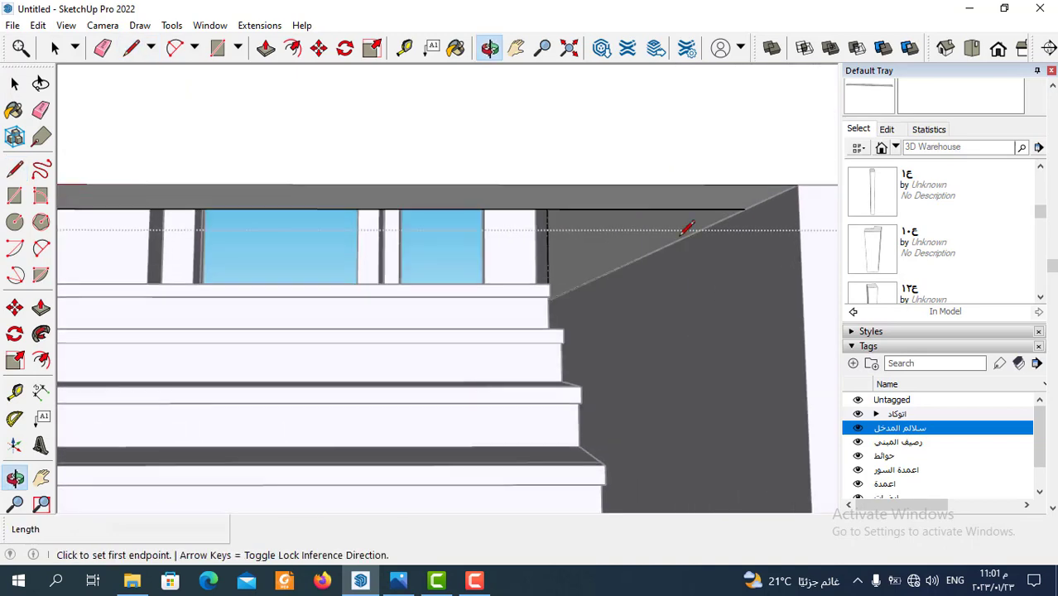
click(792, 185)
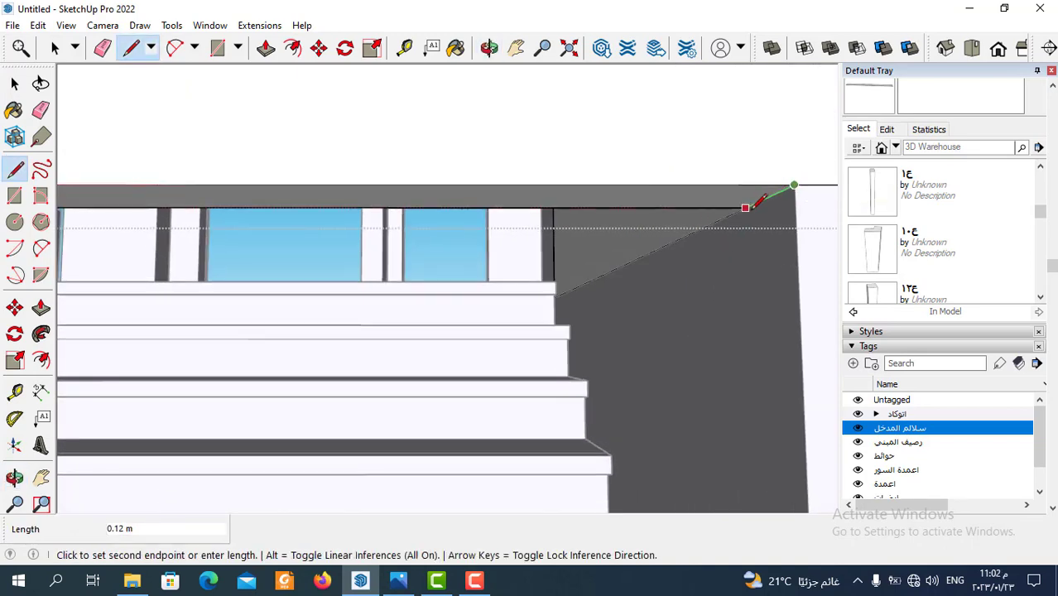
click(745, 208)
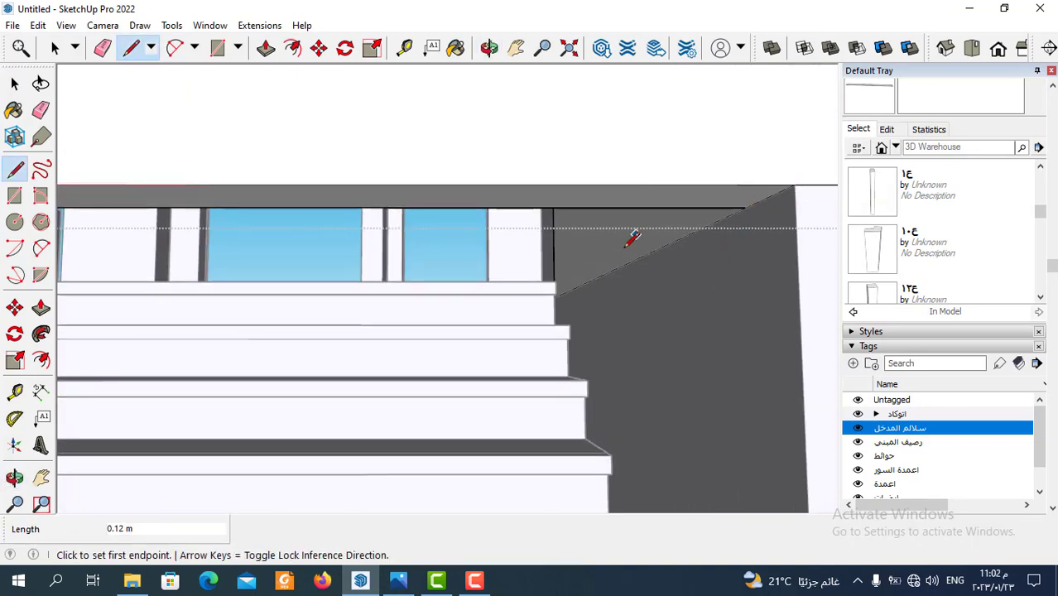
Step: Push/pull the opening's ceiling face 0.55 m down into a lintel
click(267, 50)
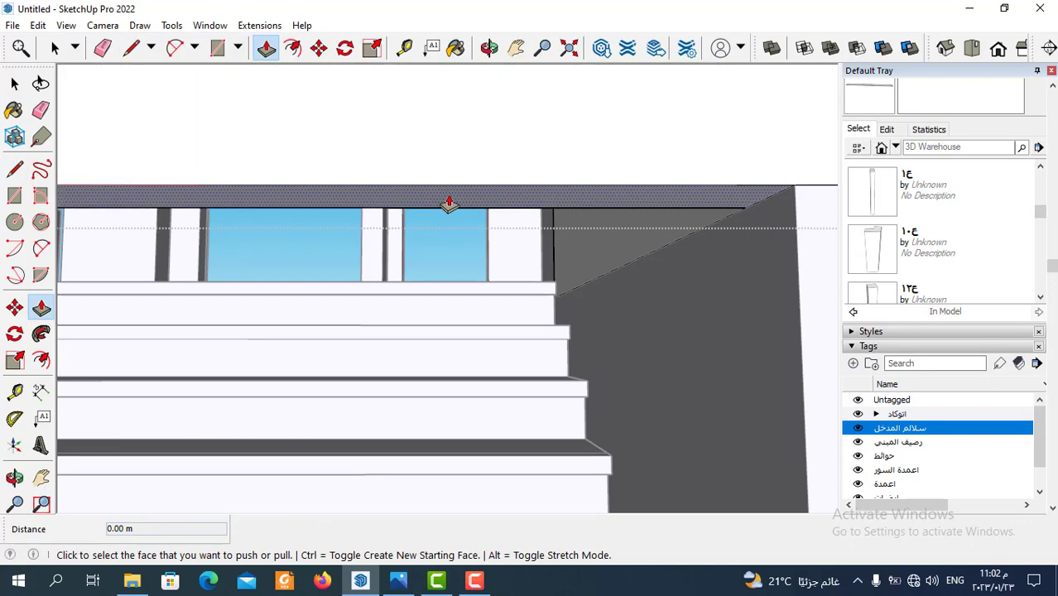
scroll(448, 205, down, 2)
scroll(448, 204, down, 2)
scroll(448, 205, down, 2)
scroll(448, 205, down, 1)
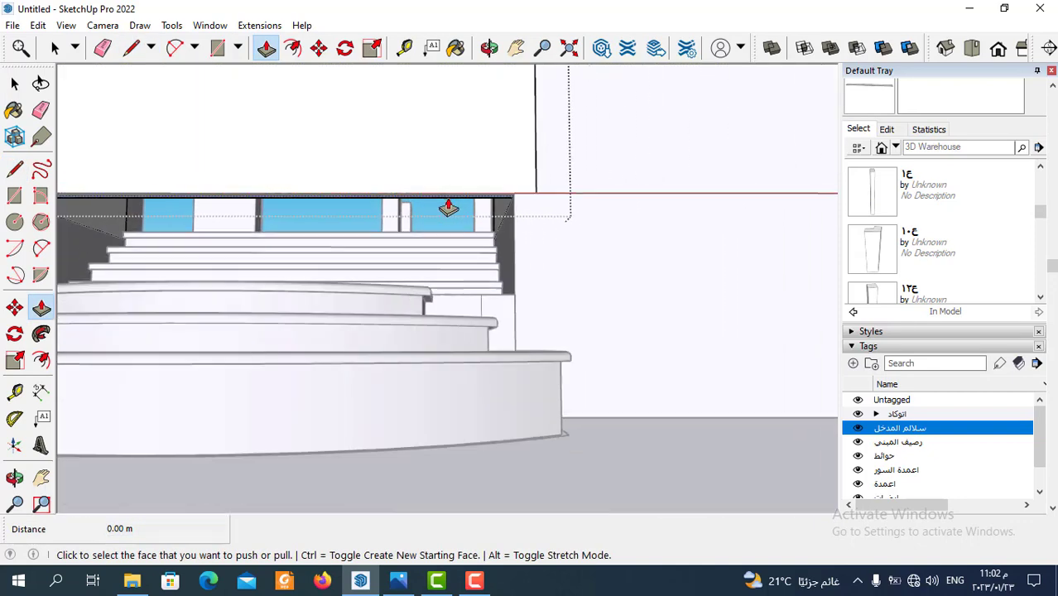
scroll(448, 207, down, 2)
click(448, 206)
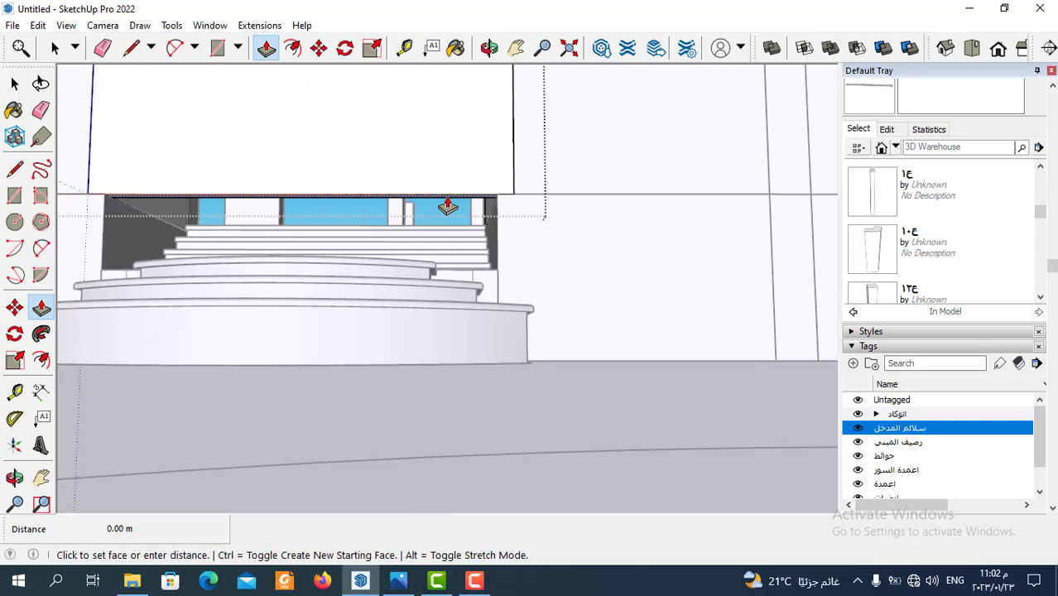
middle_drag(448, 257, 460, 327)
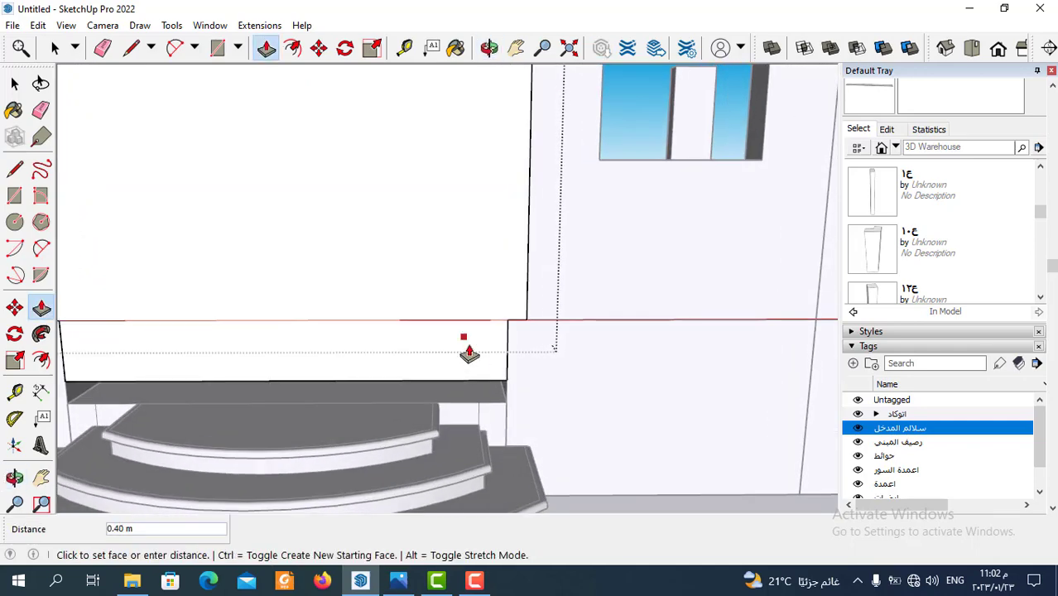
click(505, 408)
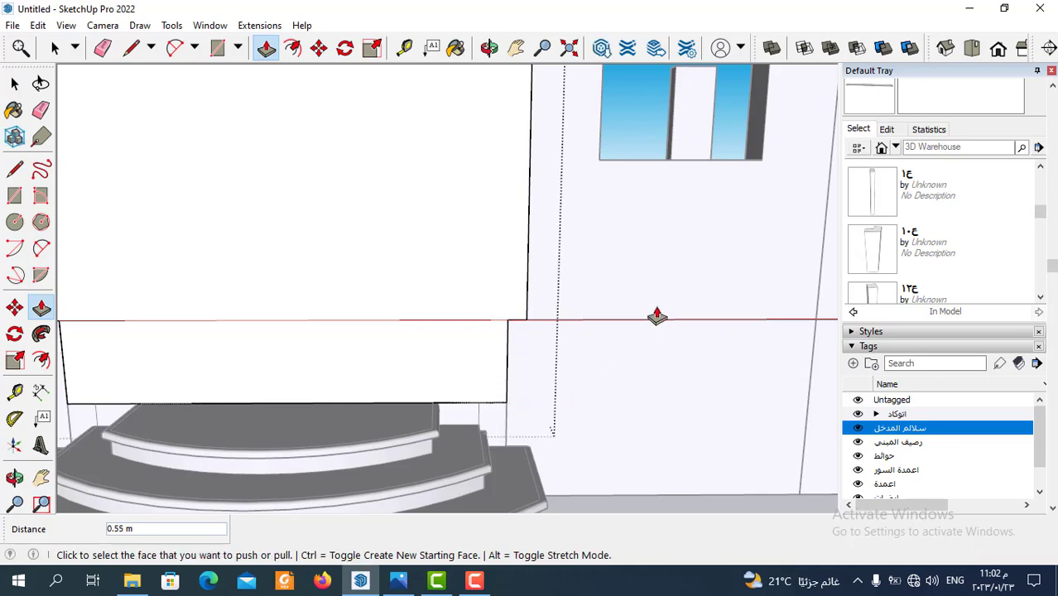
scroll(523, 309, down, 5)
Step: Orbit around the facade to inspect the new lintel over the stairs
mouse_move(524, 309)
middle_down()
mouse_move(531, 349)
mouse_move(517, 344)
middle_up()
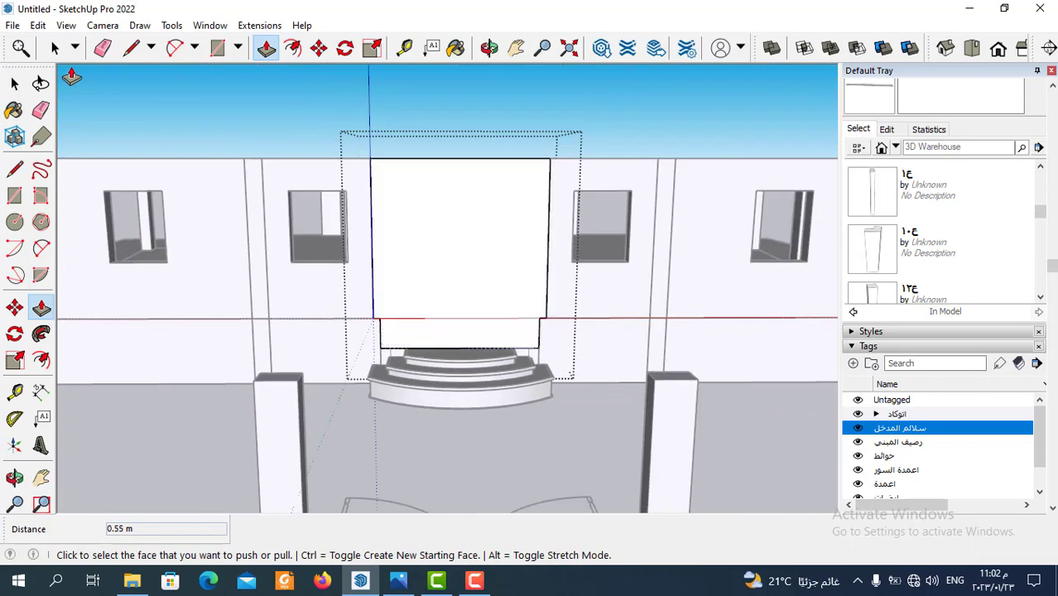
click(54, 47)
scroll(432, 299, down, 3)
middle_drag(432, 300, 476, 378)
scroll(405, 328, up, 2)
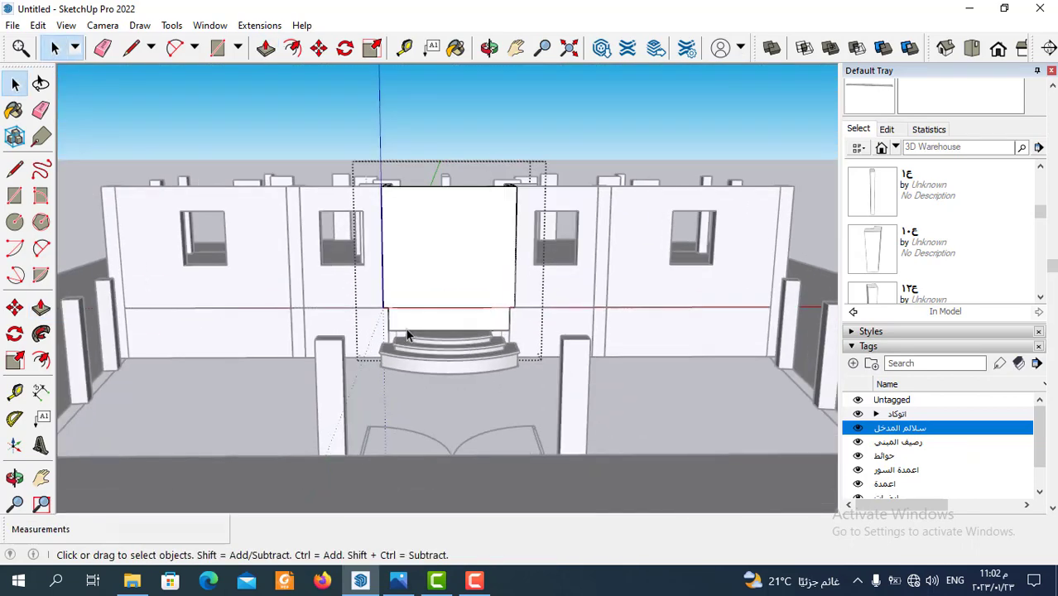
scroll(406, 328, up, 1)
scroll(460, 343, up, 3)
mouse_move(462, 339)
middle_down()
mouse_move(477, 358)
mouse_move(541, 385)
mouse_move(517, 394)
middle_up()
scroll(441, 349, down, 2)
middle_drag(442, 349, 401, 319)
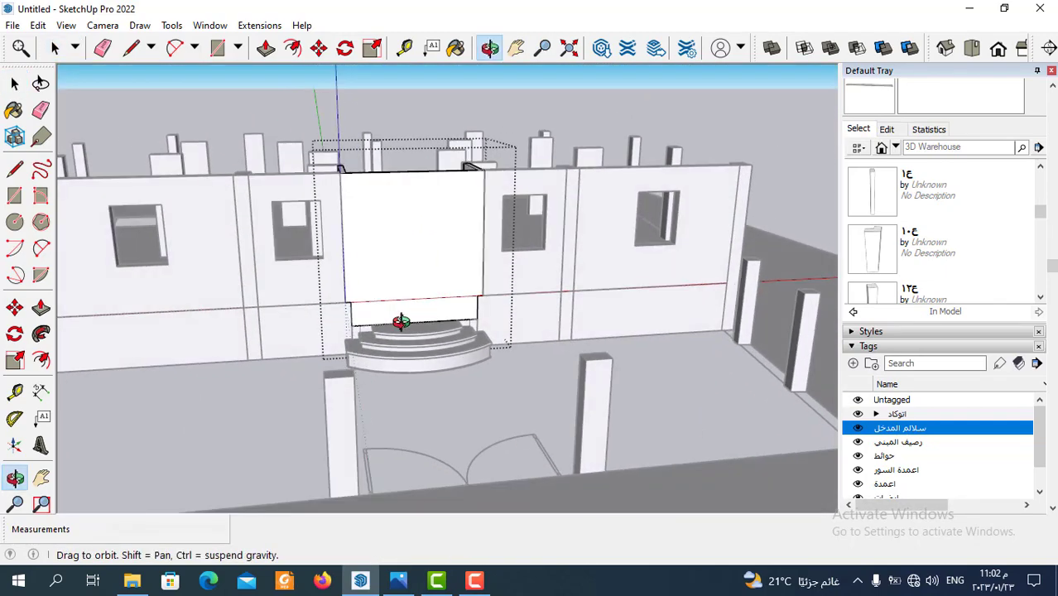
scroll(395, 282, up, 2)
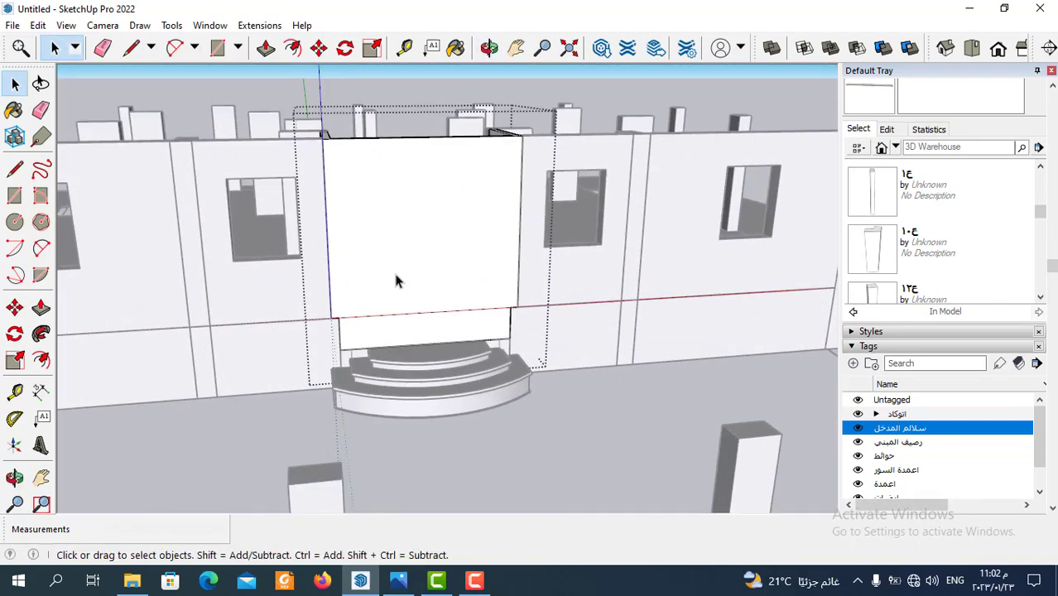
Step: Draw a vertical centre line down the middle of the entrance panel
click(132, 48)
scroll(434, 172, up, 1)
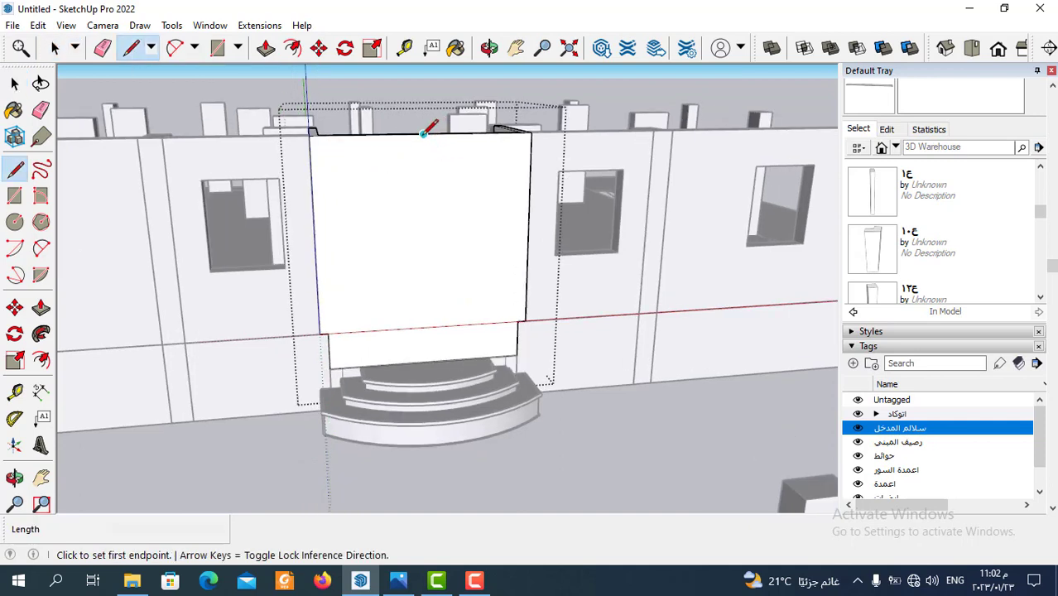
click(423, 133)
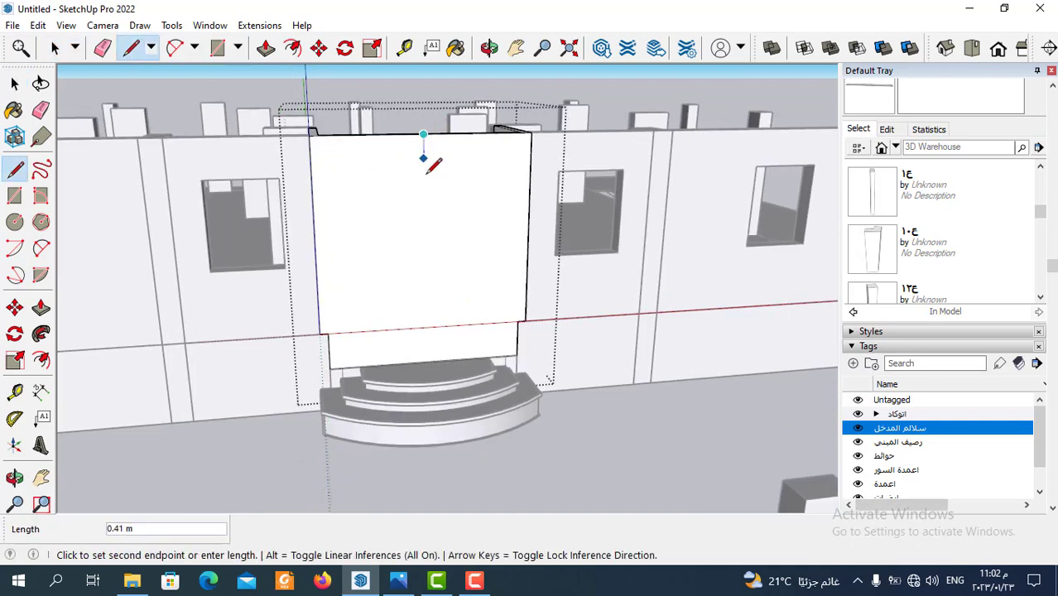
click(426, 358)
middle_drag(437, 236, 417, 243)
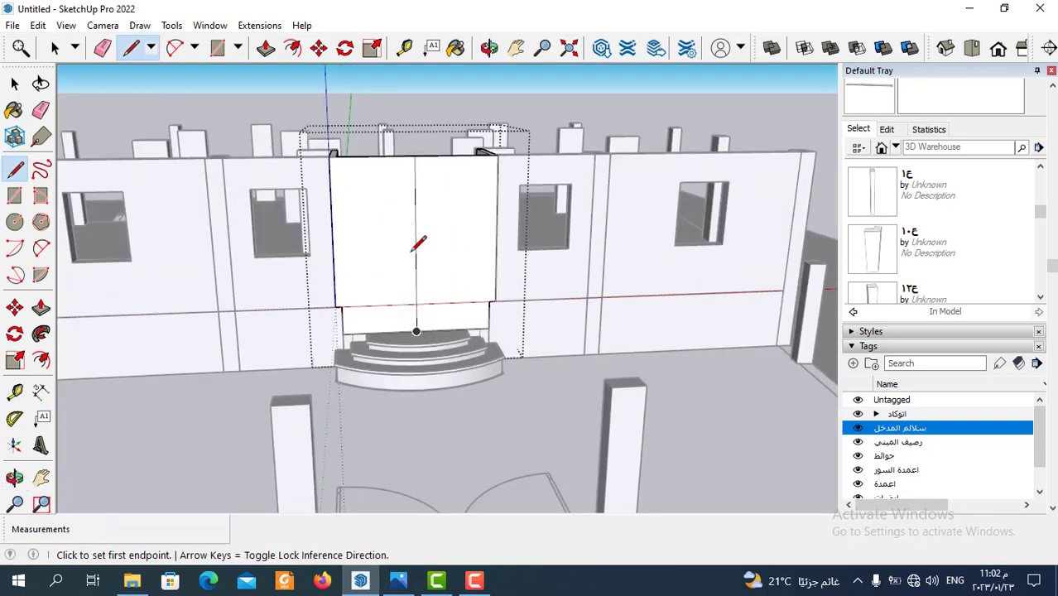
scroll(418, 242, up, 1)
Step: Place vertical guides 1 m right and 1 m left of the centre line
click(404, 48)
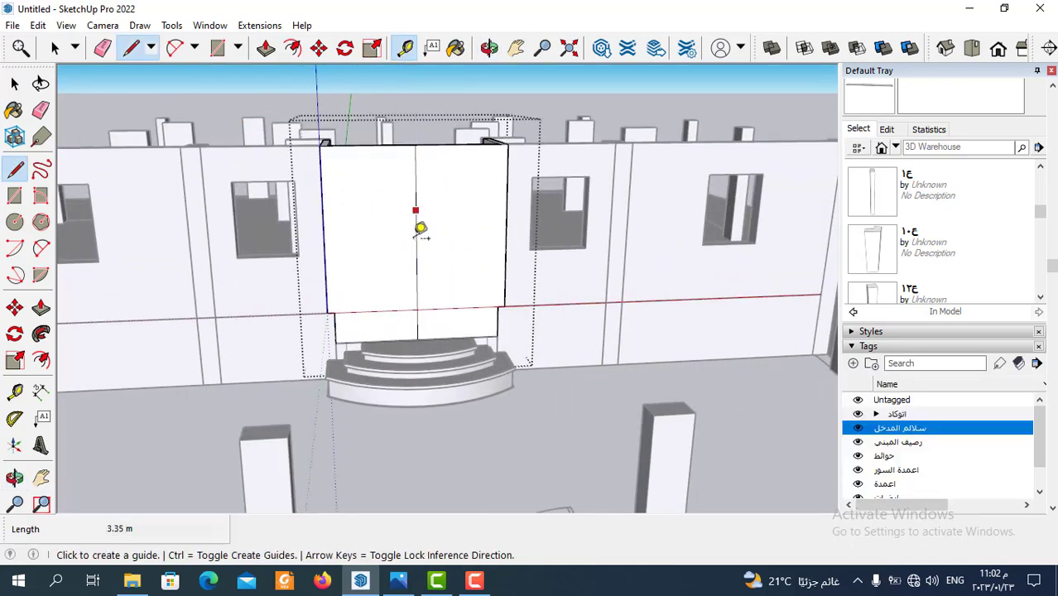
click(416, 259)
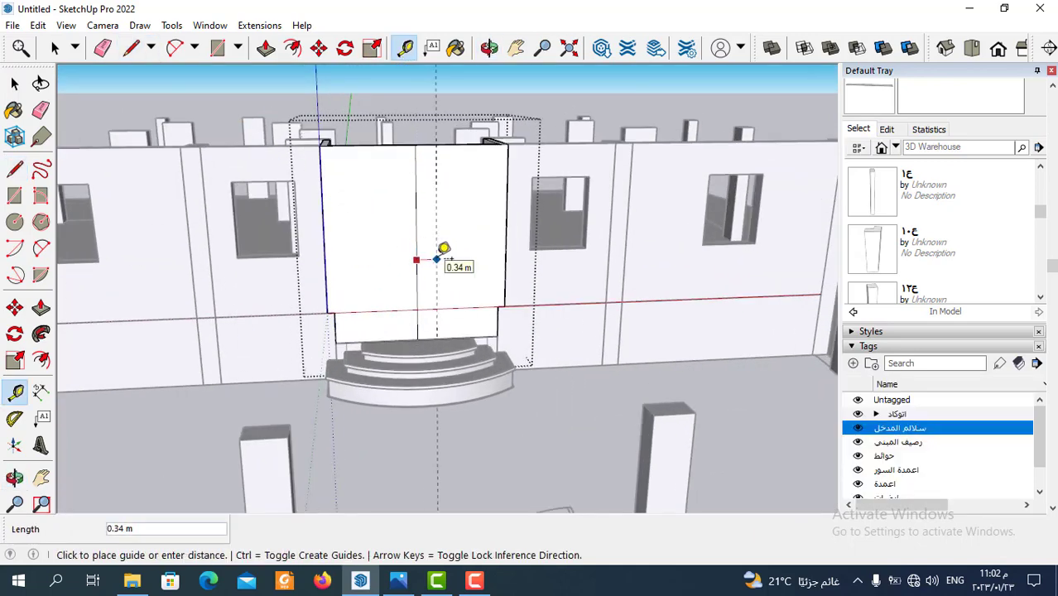
text(1)
key(Return)
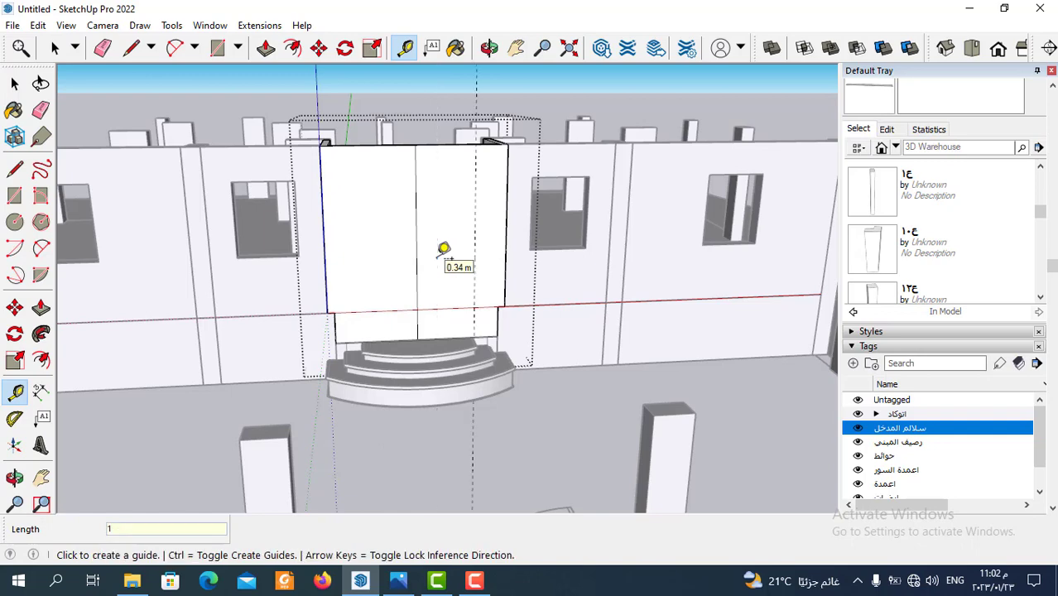
click(416, 262)
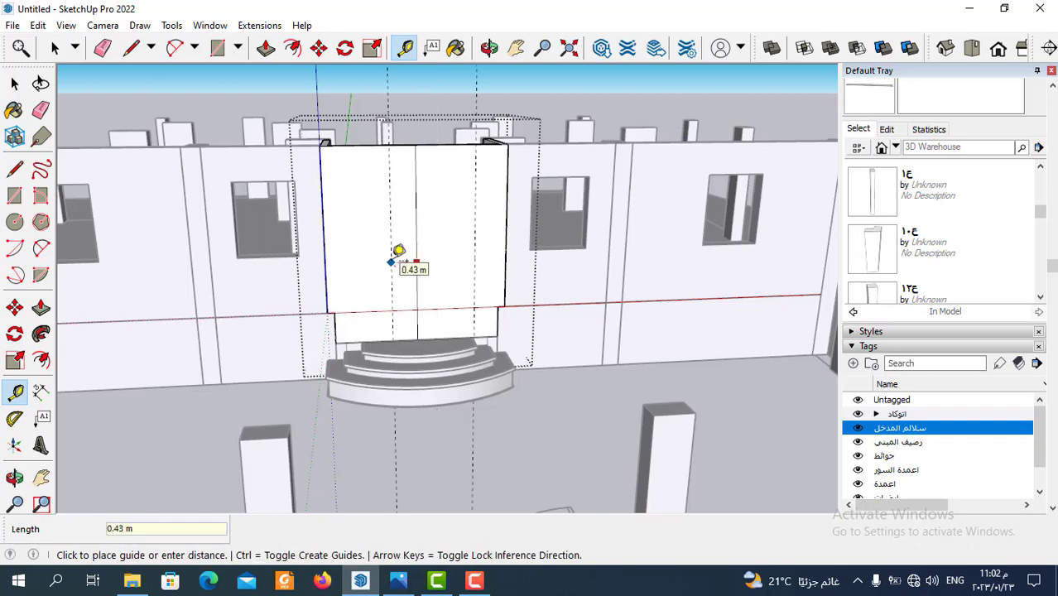
key(Return)
scroll(413, 265, down, 3)
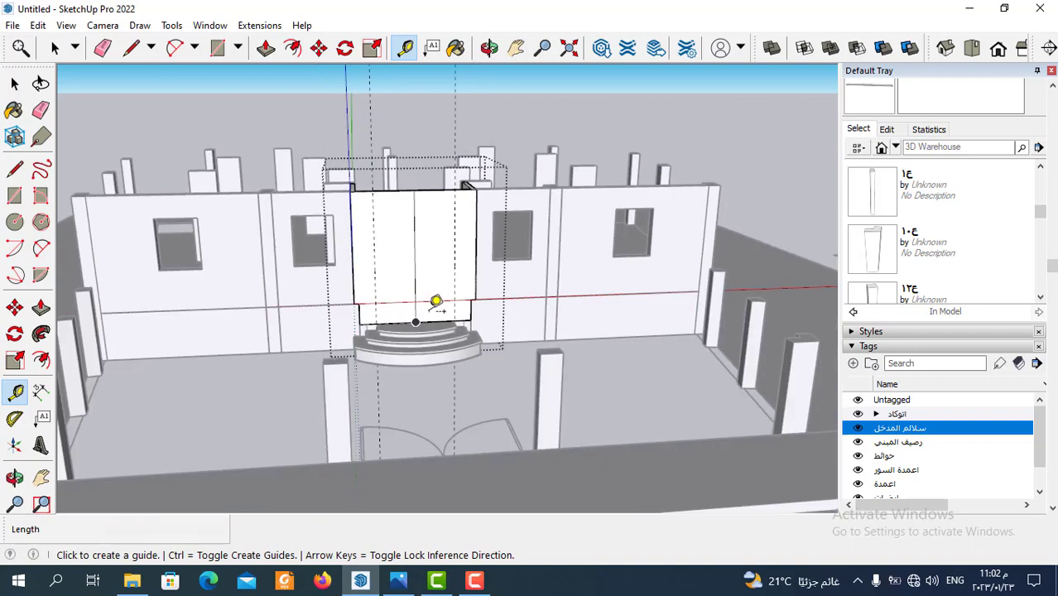
middle_drag(434, 299, 411, 298)
scroll(406, 249, up, 3)
scroll(374, 275, up, 2)
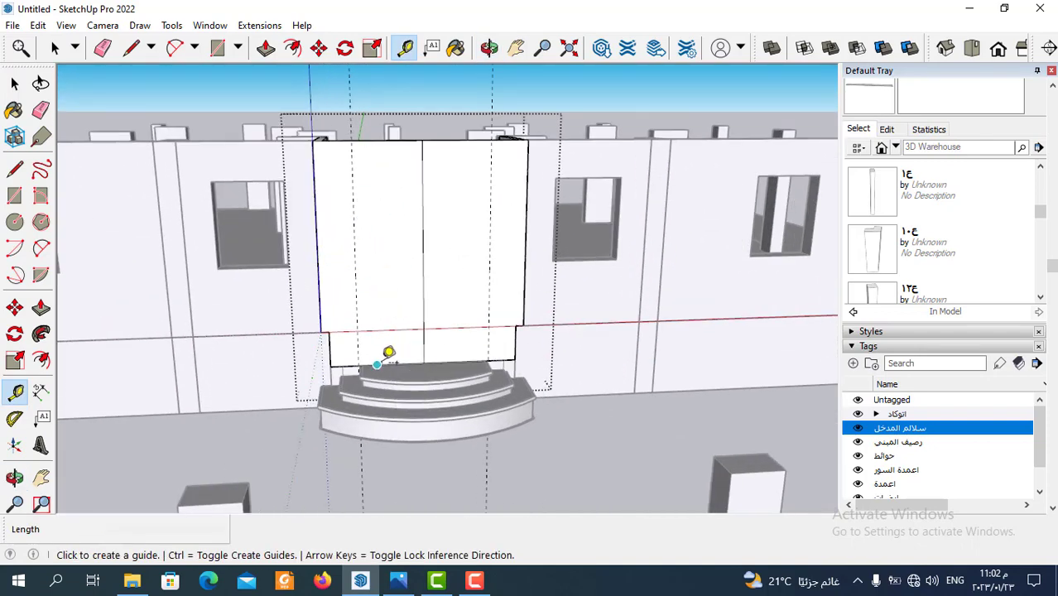
Step: Add a horizontal guide 2.80 m above the top step
click(379, 357)
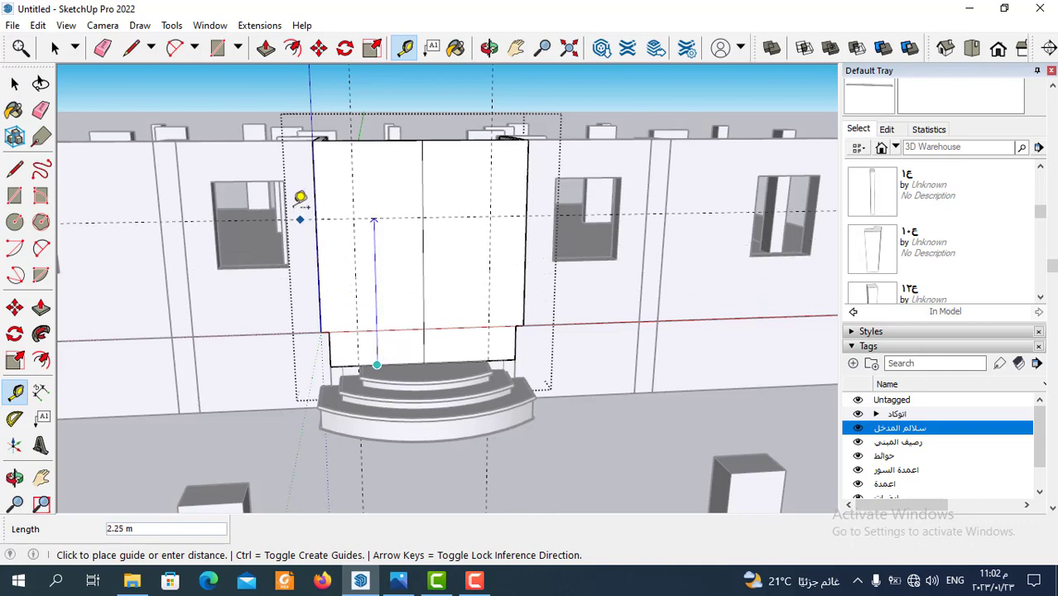
click(293, 173)
scroll(464, 240, down, 2)
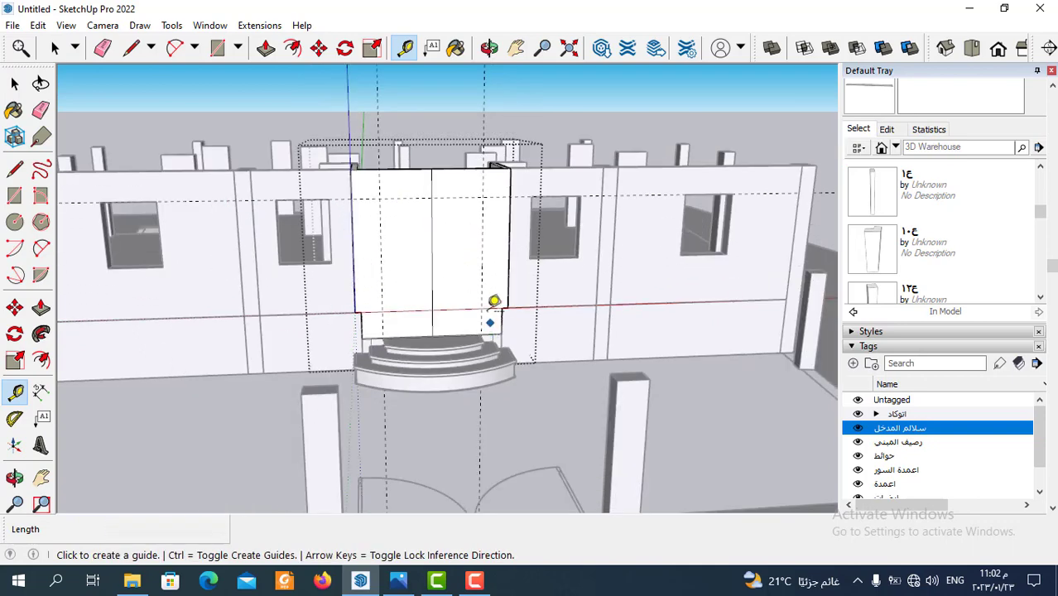
scroll(496, 302, up, 1)
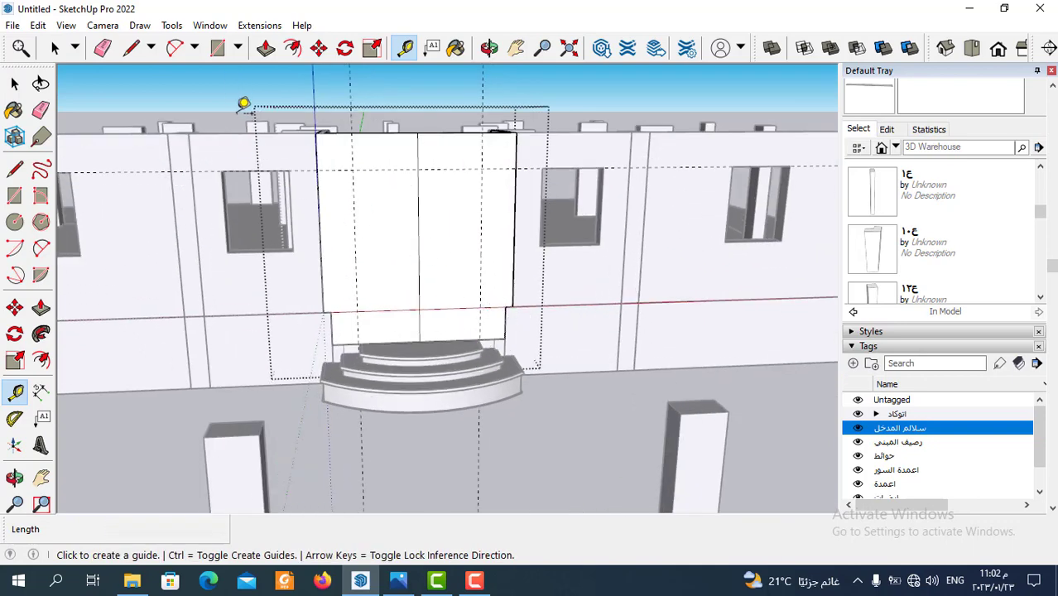
Step: Compare against the reference render of the building in Photos
click(217, 47)
click(401, 583)
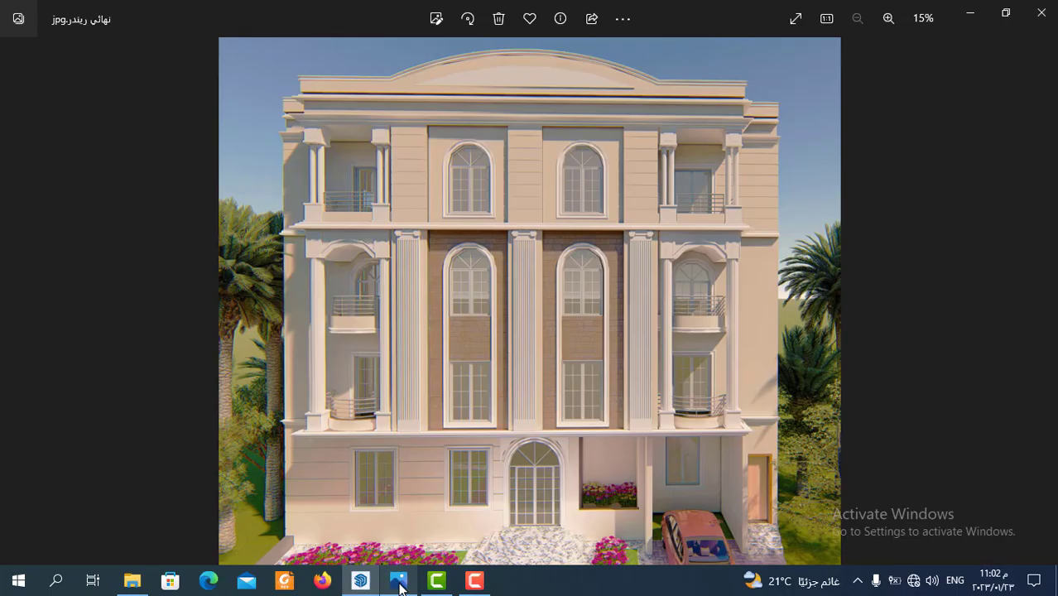
click(399, 582)
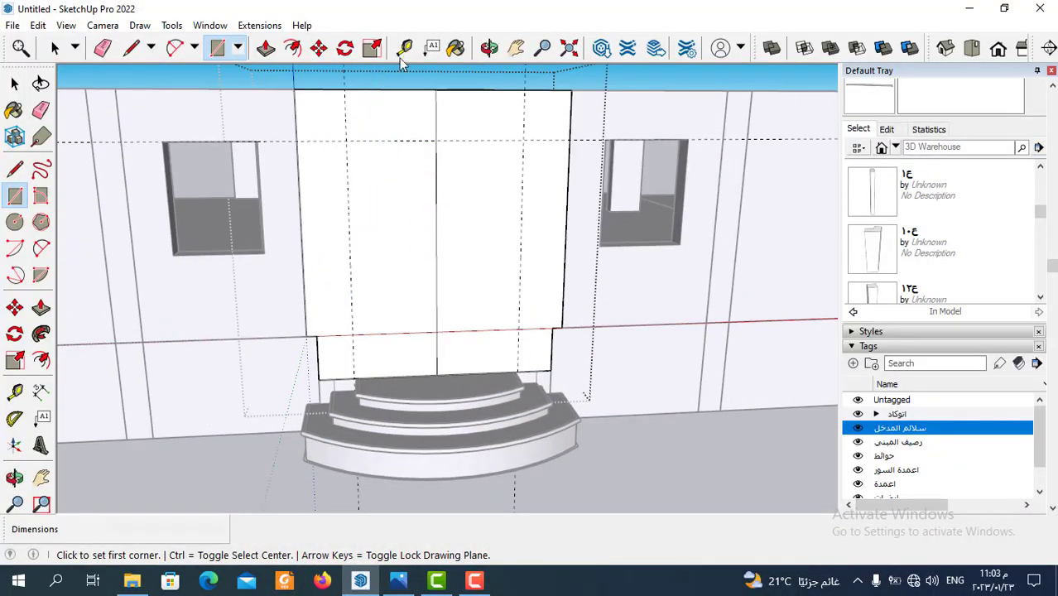
Step: Add horizontal guides 1 m below the upper guide and 1.80 m above the step
click(403, 47)
click(407, 140)
text(1)
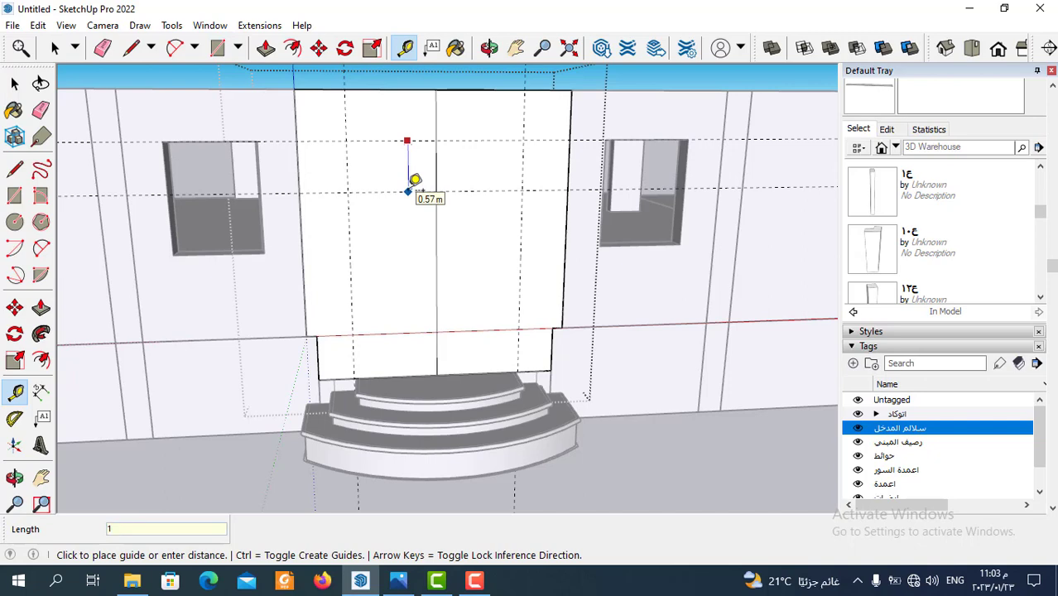
key(Return)
middle_drag(461, 230, 432, 199)
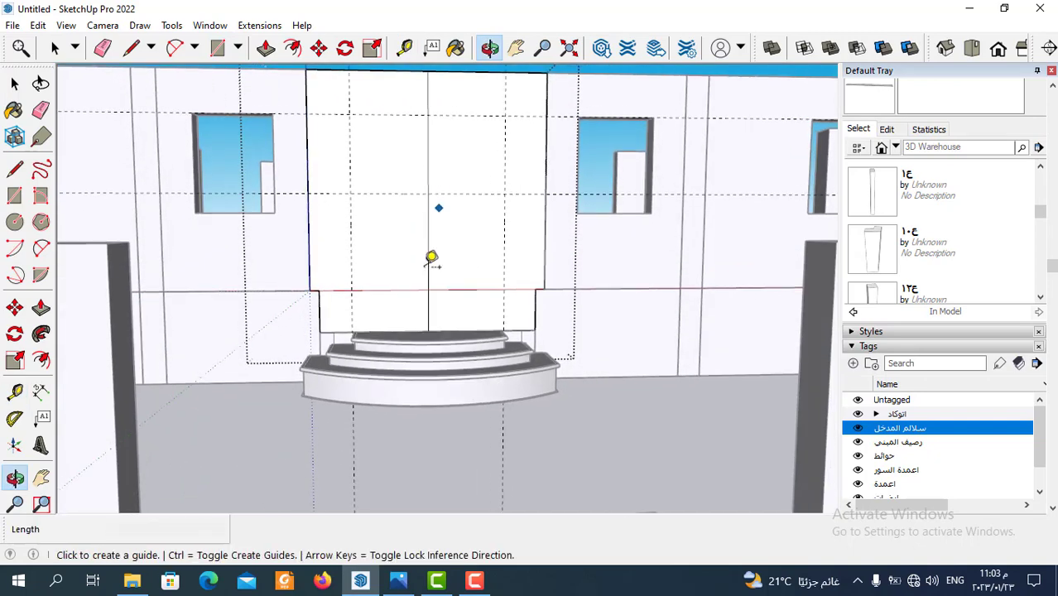
click(429, 345)
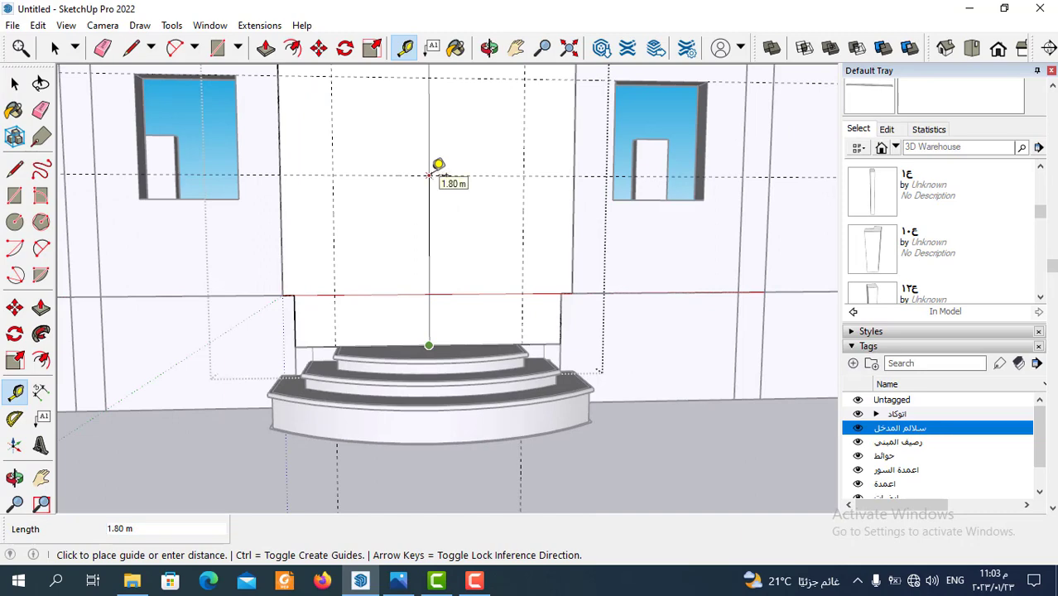
click(429, 175)
middle_drag(449, 208, 442, 160)
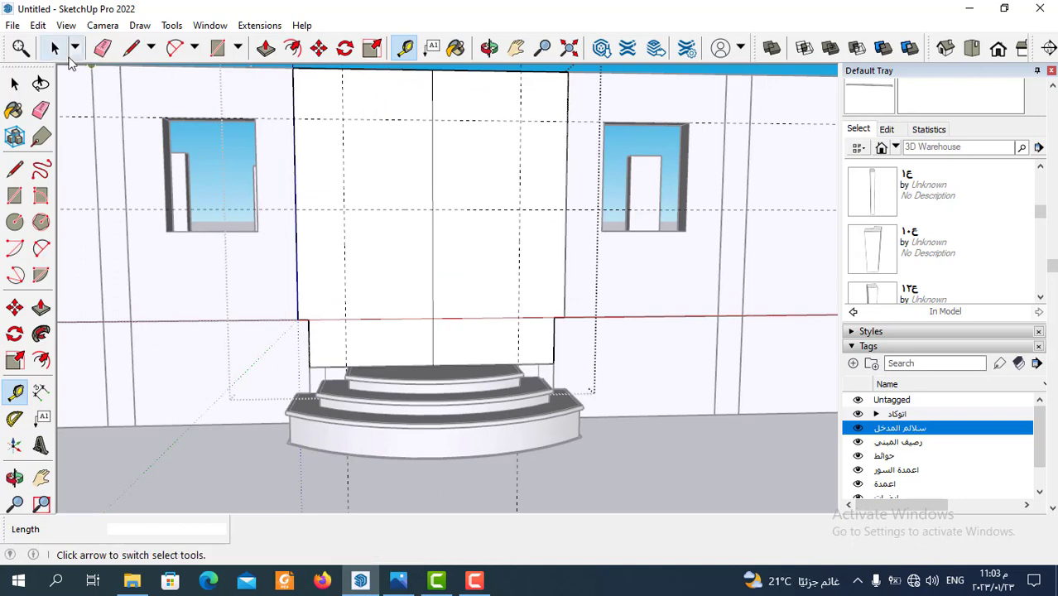
Step: Move the selected part of the panel layout 0.4 m
click(55, 50)
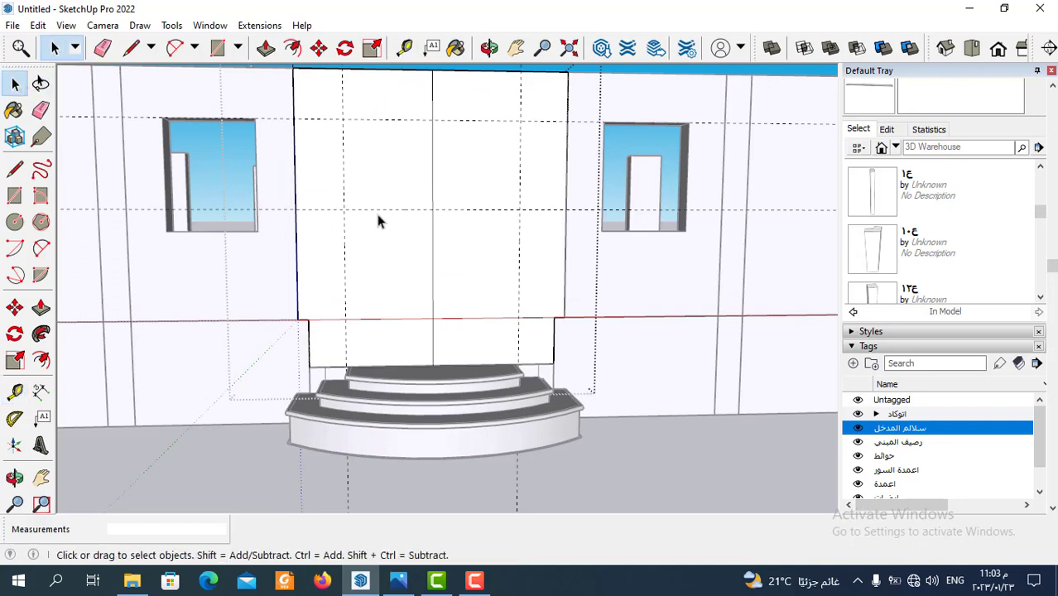
scroll(380, 214, up, 1)
scroll(381, 202, down, 1)
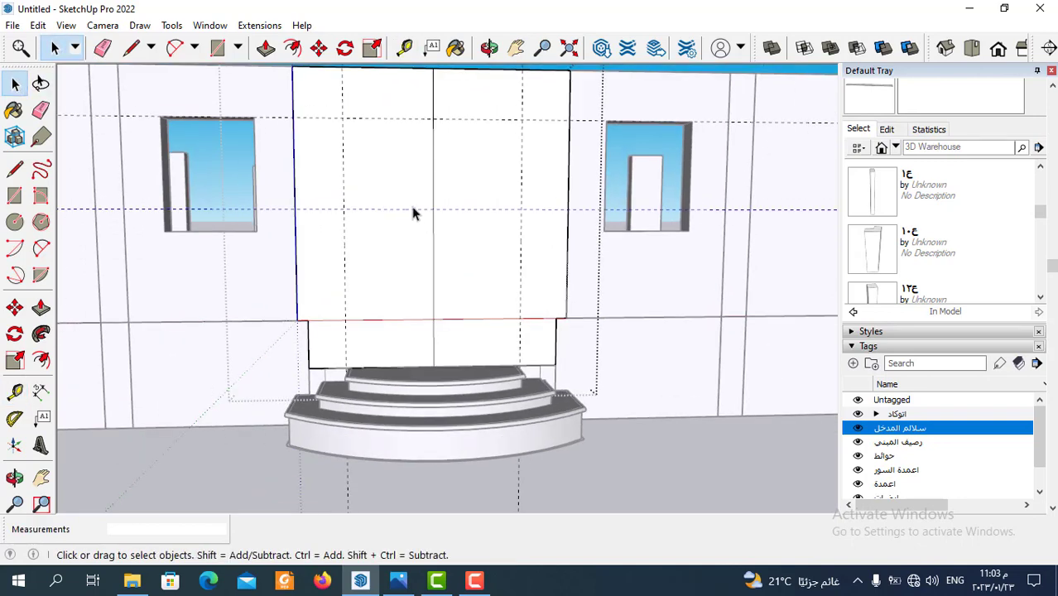
scroll(410, 202, up, 1)
key(m)
click(390, 266)
text(.4)
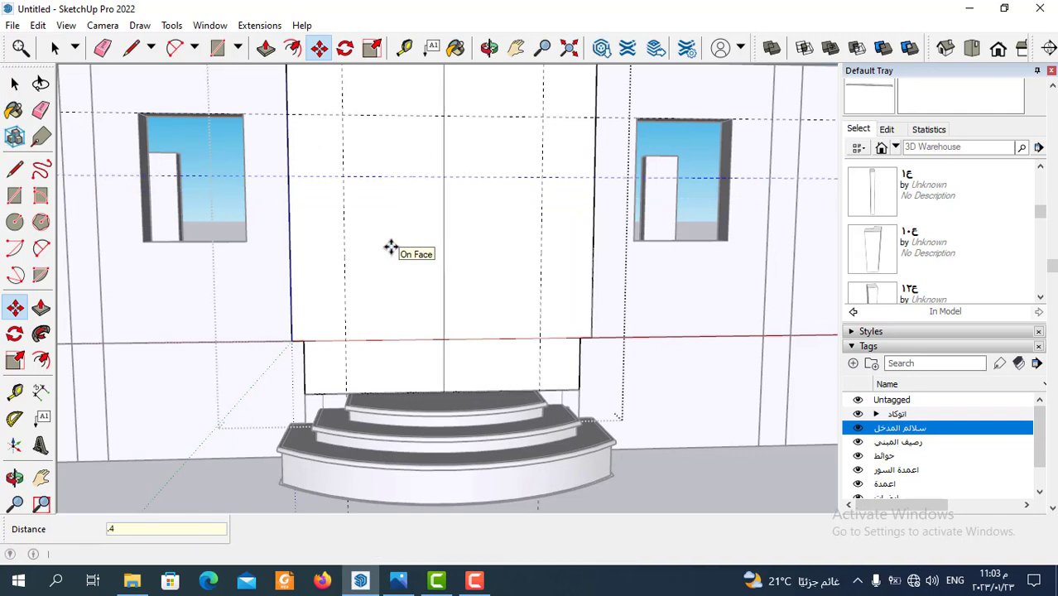
key(Return)
scroll(392, 246, down, 2)
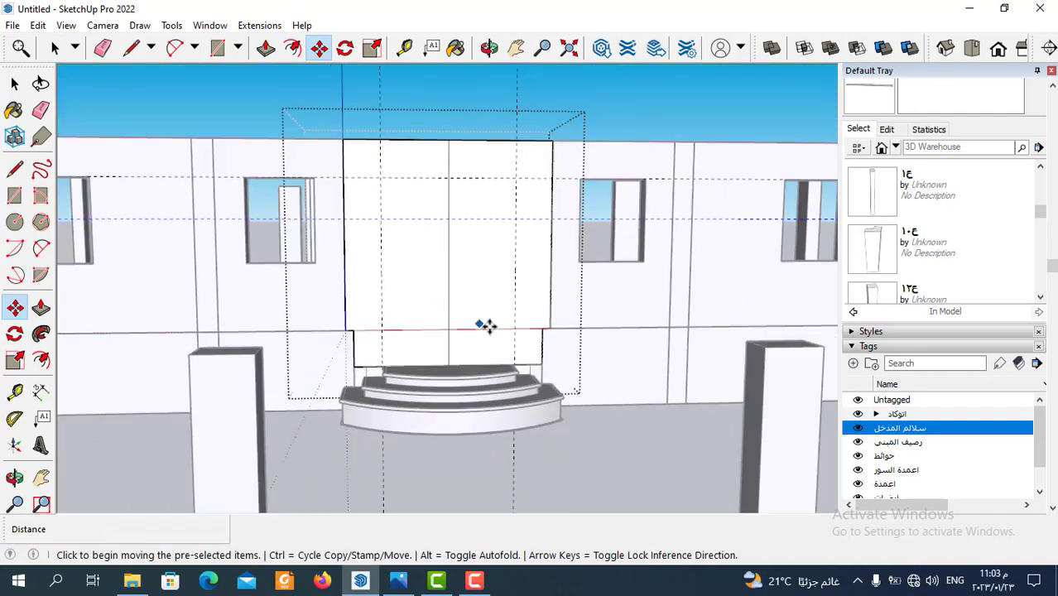
middle_drag(484, 323, 445, 259)
scroll(446, 259, up, 2)
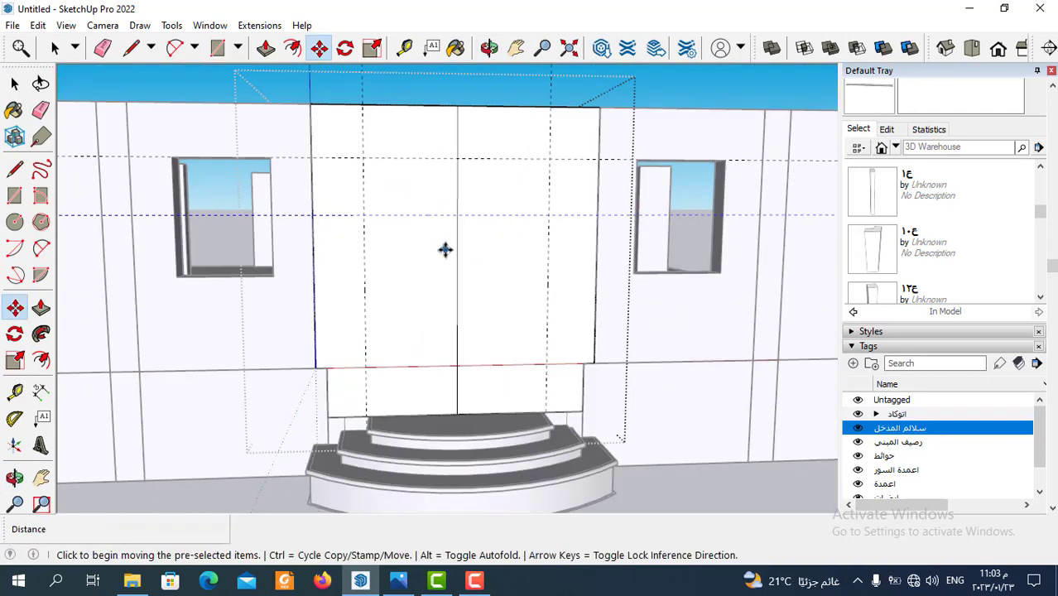
Step: Draw the left and right door edges from the guide intersections down to the step
click(133, 49)
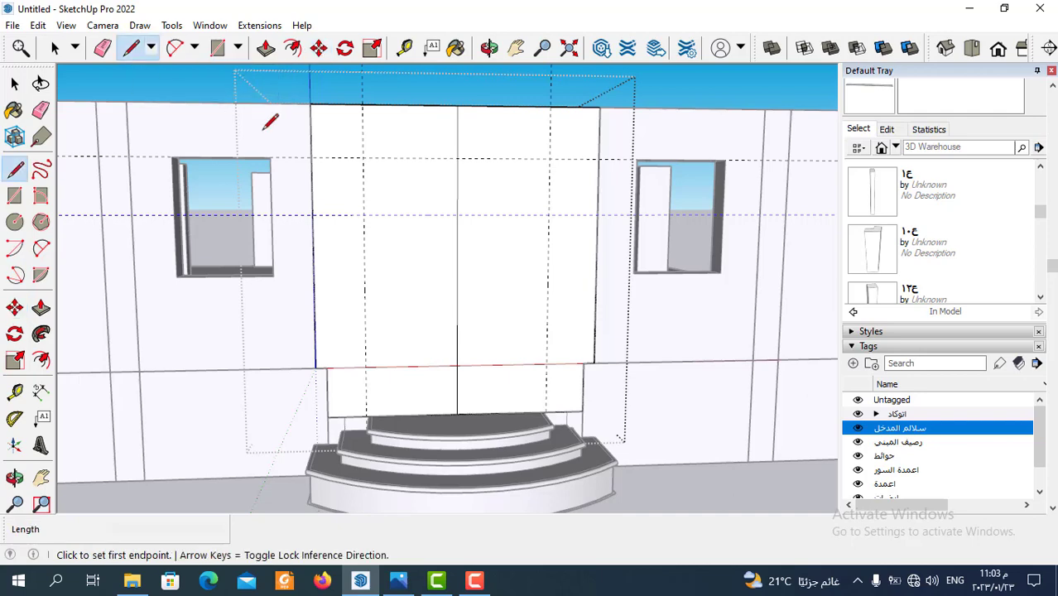
click(363, 215)
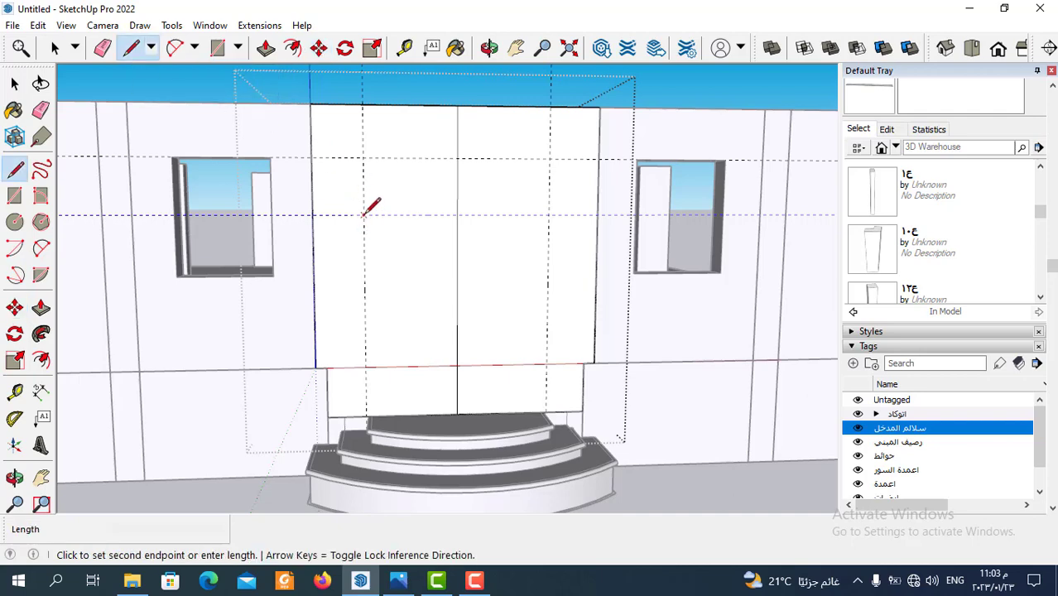
click(366, 415)
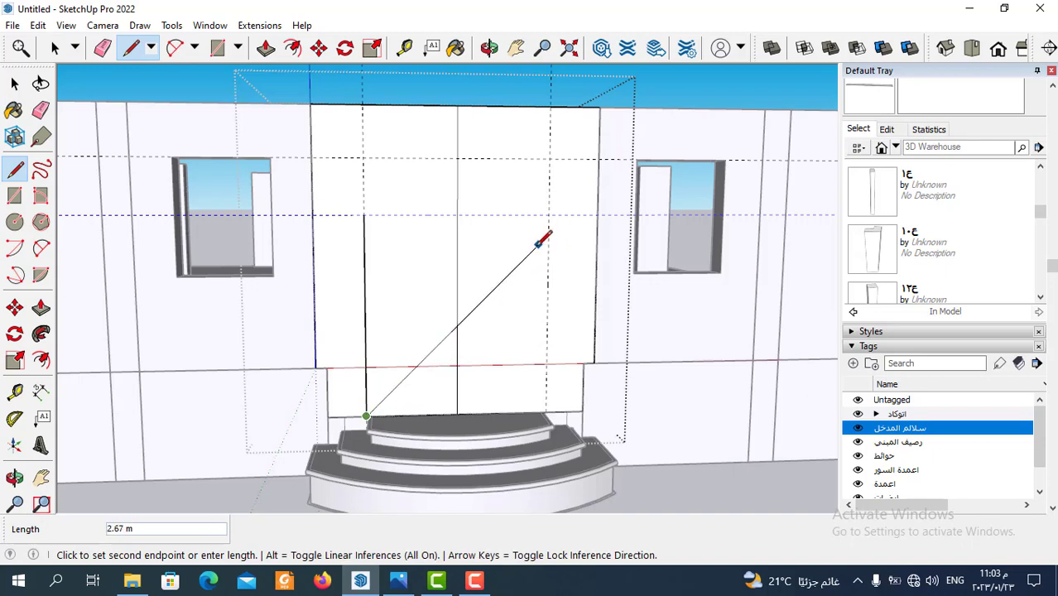
key(Escape)
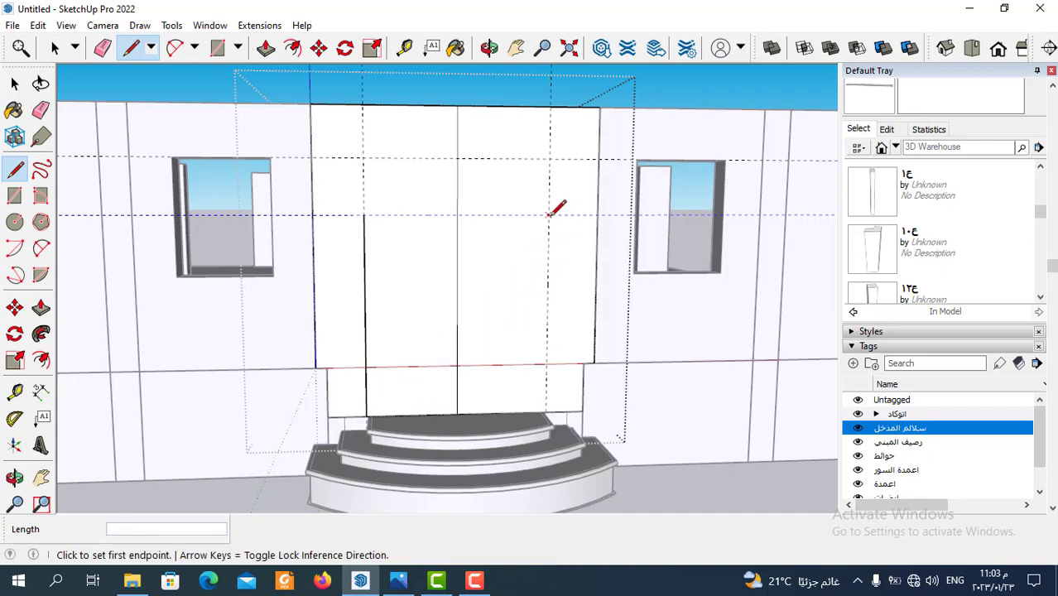
click(547, 214)
click(545, 411)
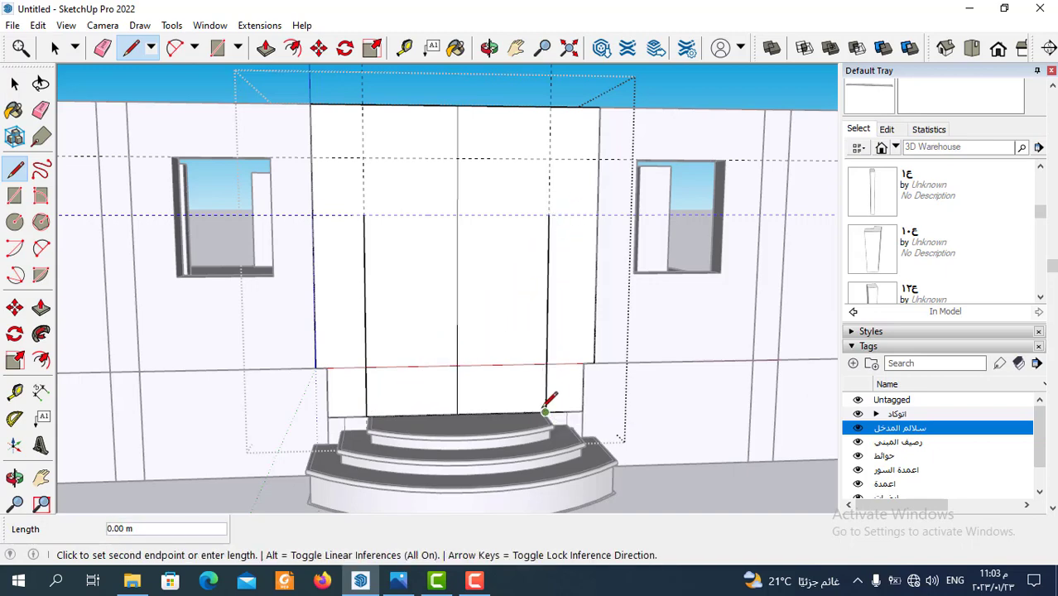
Step: Draw a 2 Point Arc joining the tops of the two door edges
click(194, 47)
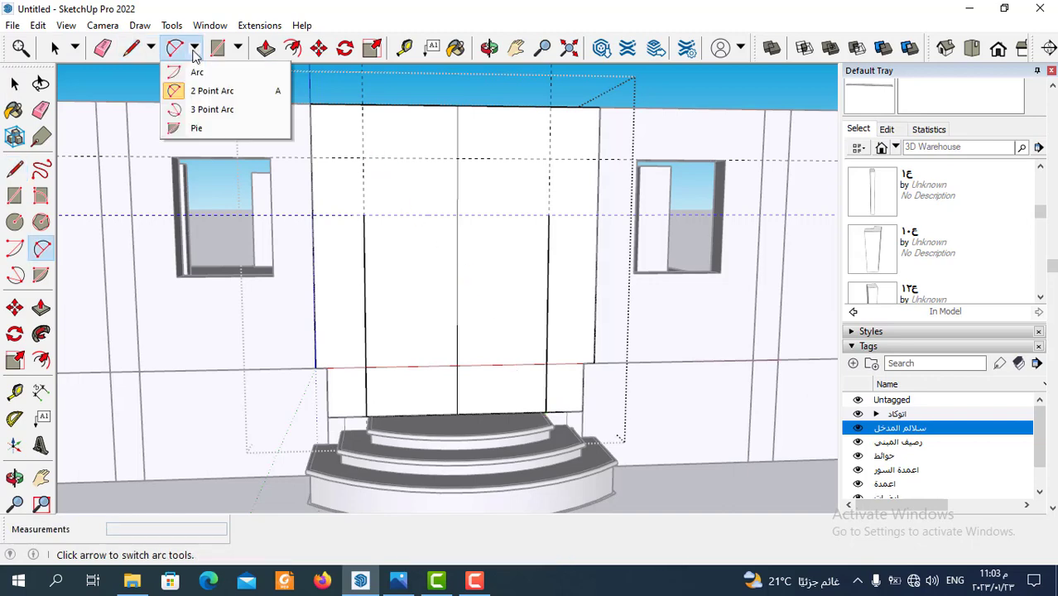
click(219, 86)
click(363, 215)
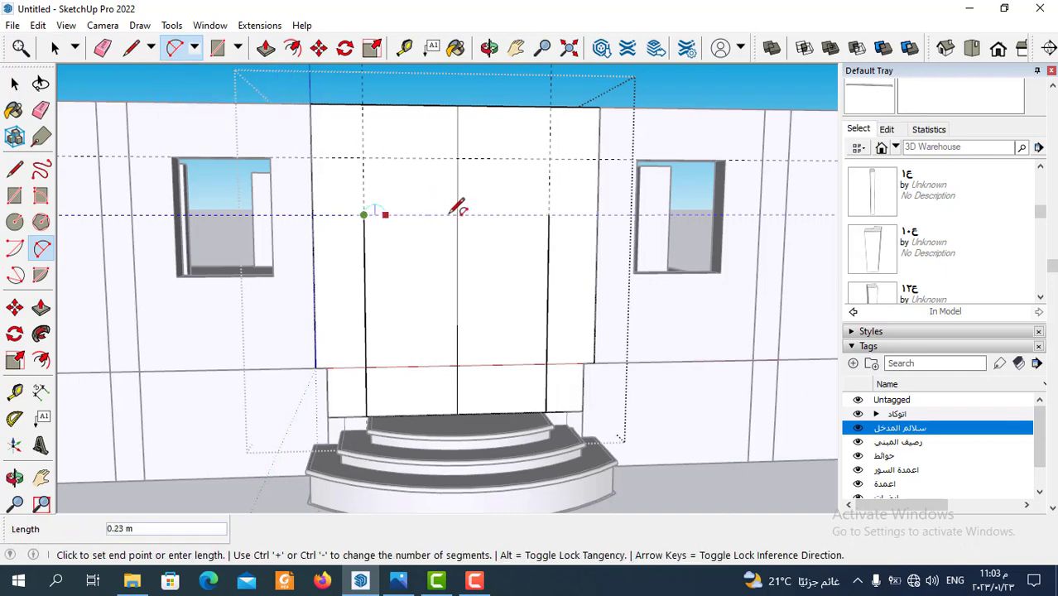
click(548, 215)
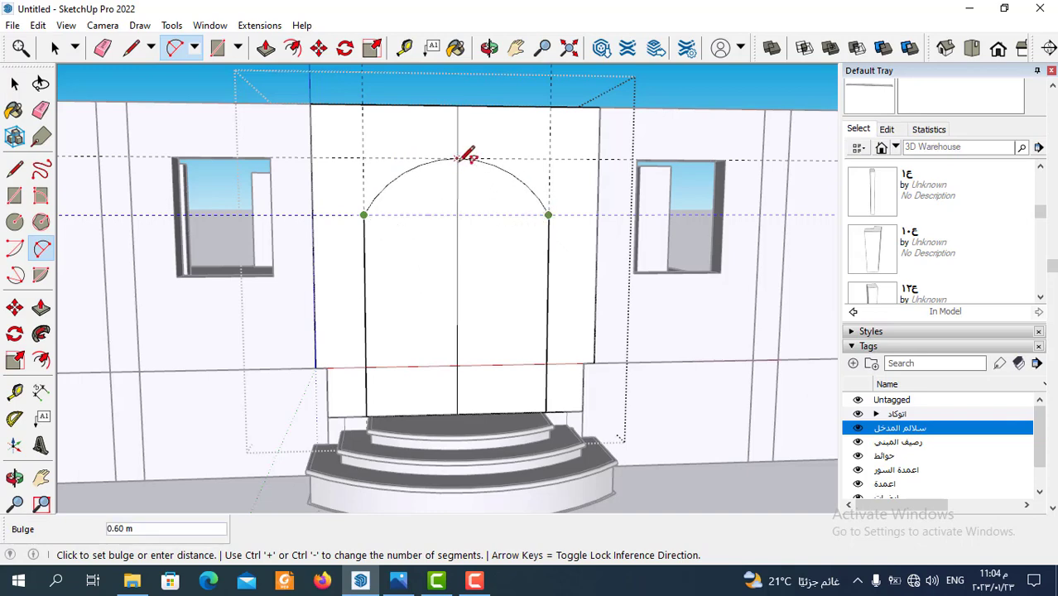
click(469, 161)
scroll(486, 236, down, 2)
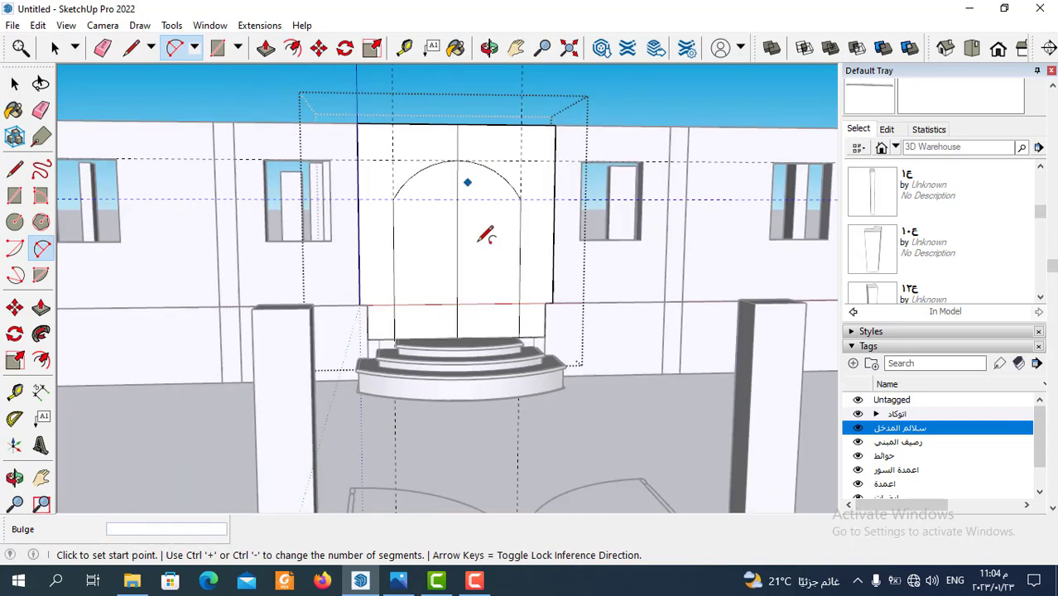
middle_drag(486, 235, 463, 276)
scroll(476, 232, up, 3)
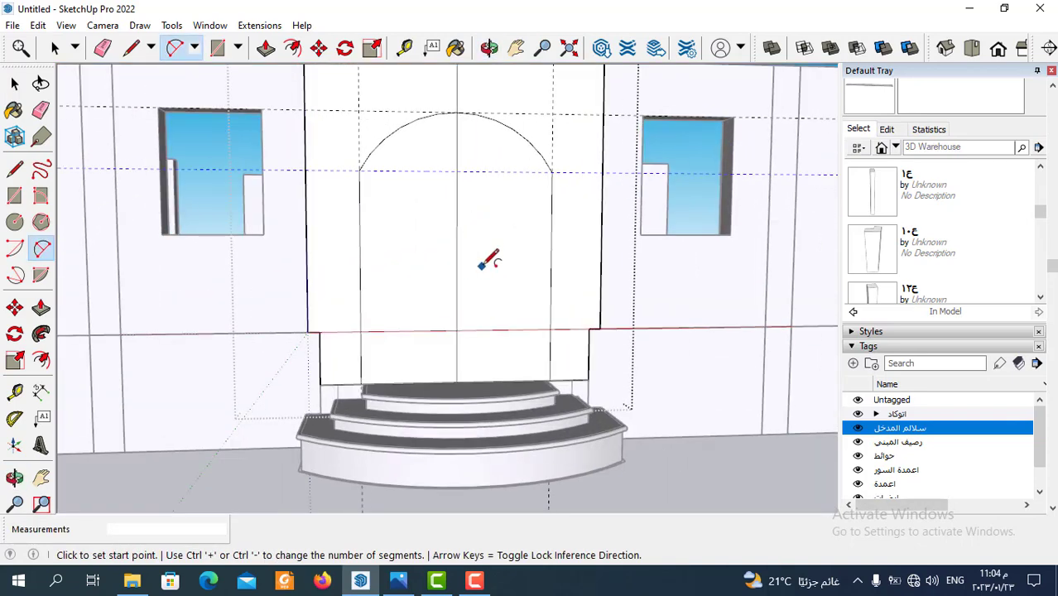
scroll(489, 238, down, 2)
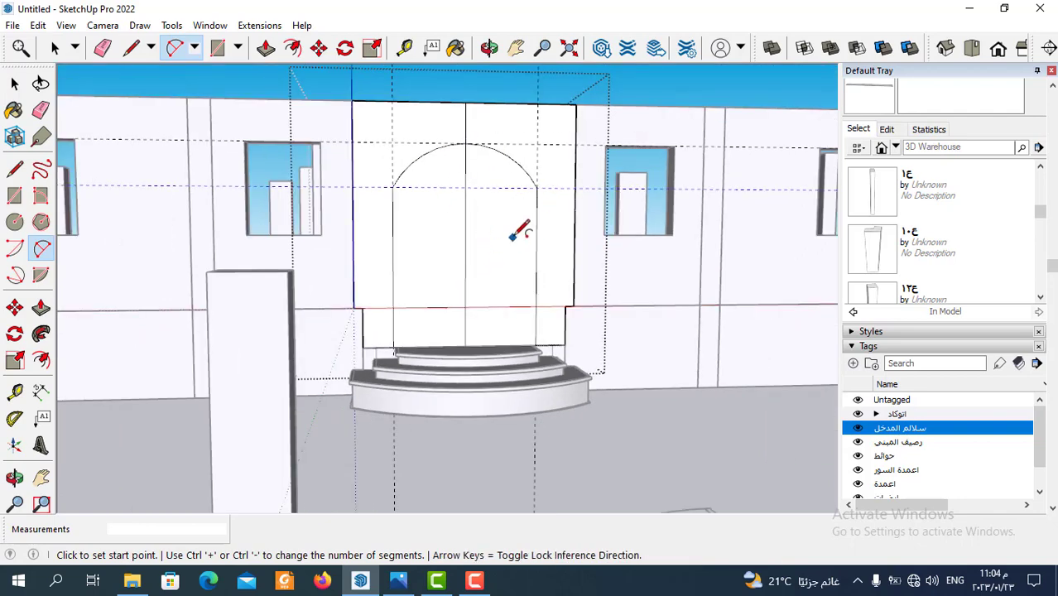
Step: Erase the stray guide and the centre line splitting the arch
click(103, 47)
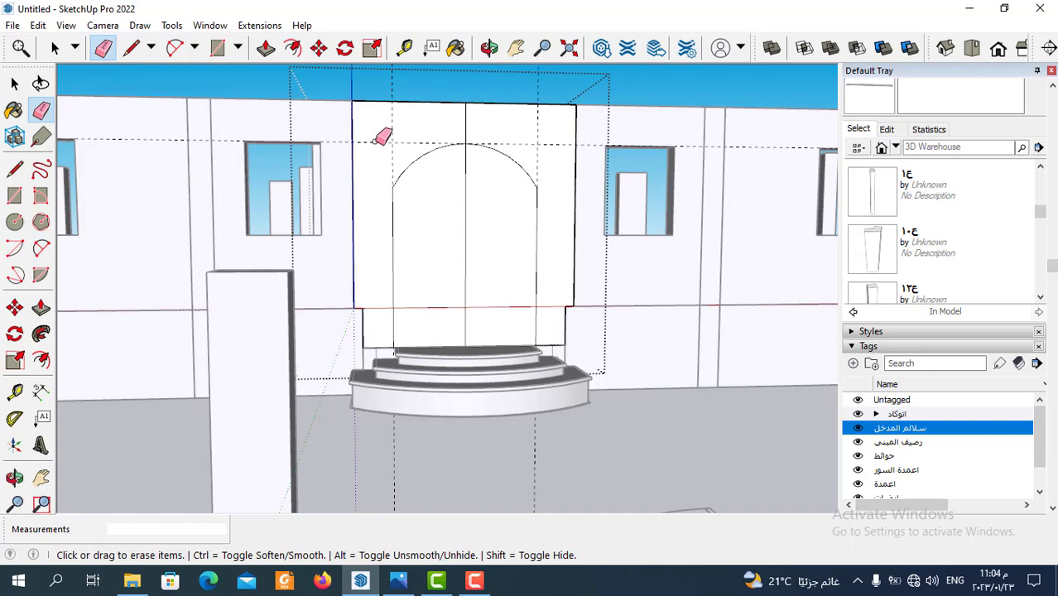
click(375, 140)
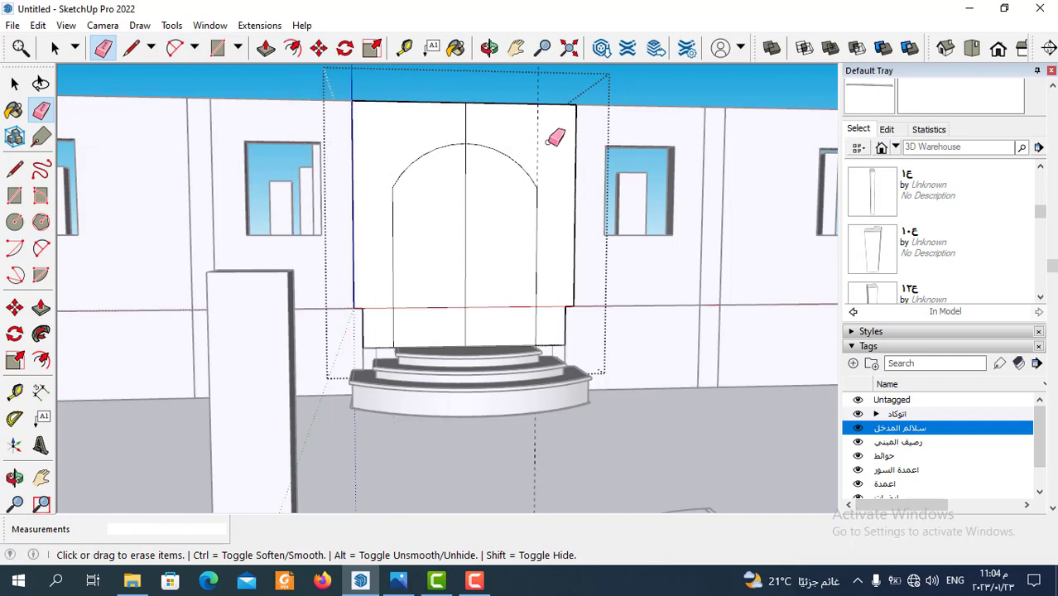
click(465, 171)
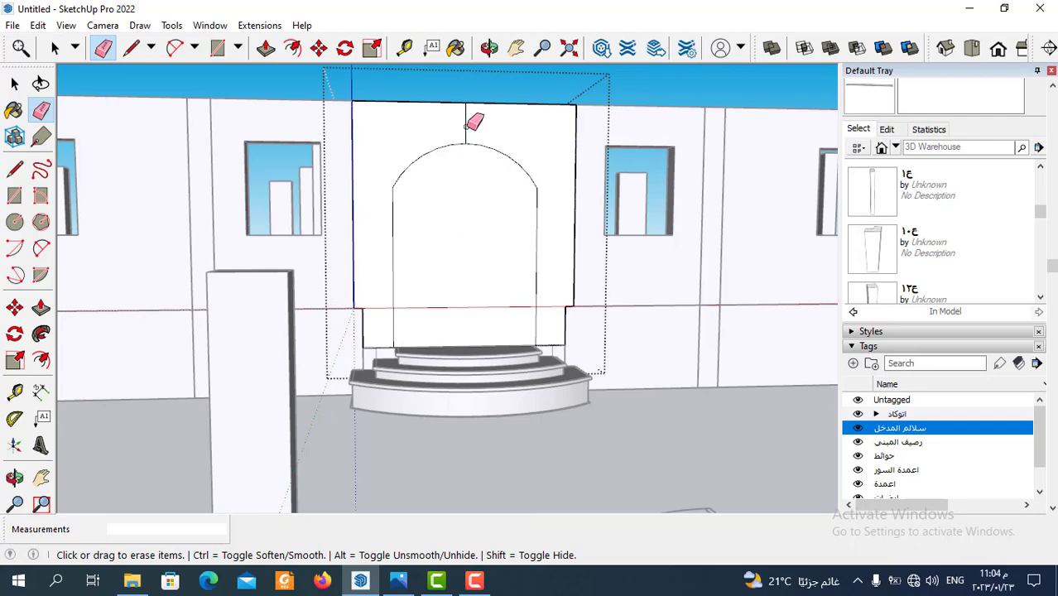
mouse_move(468, 174)
middle_down()
mouse_move(472, 253)
mouse_move(233, 130)
middle_up()
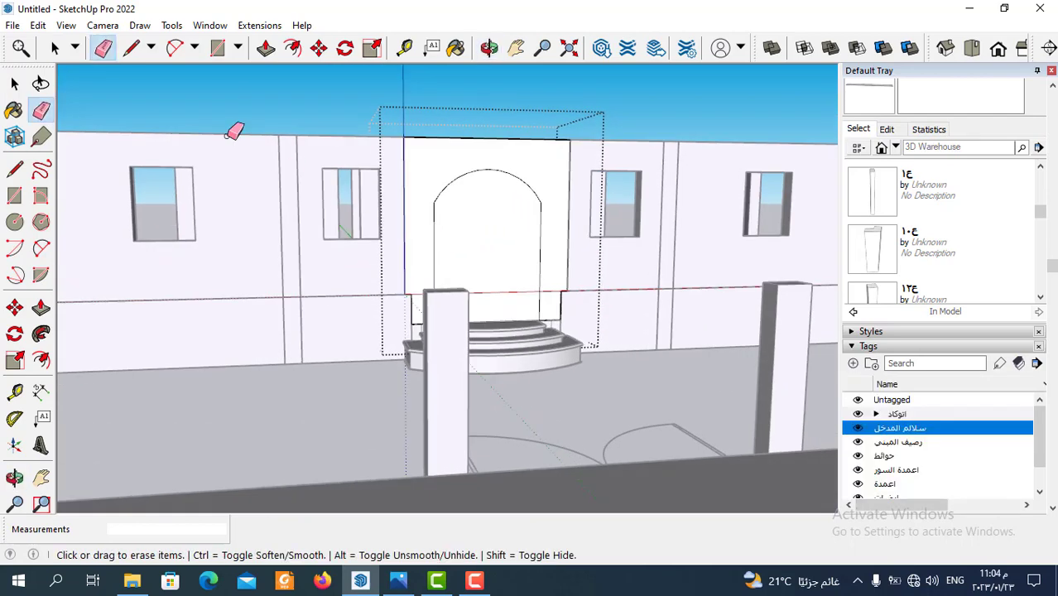
Step: Push the arch face 0.12 m through the wall to open the doorway
click(266, 48)
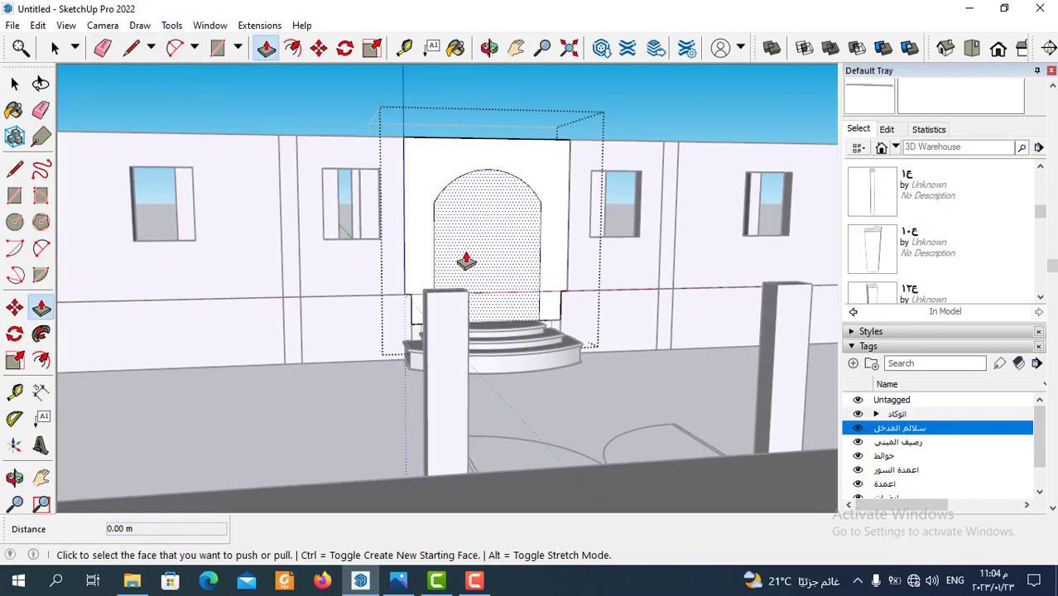
click(465, 260)
text(.12)
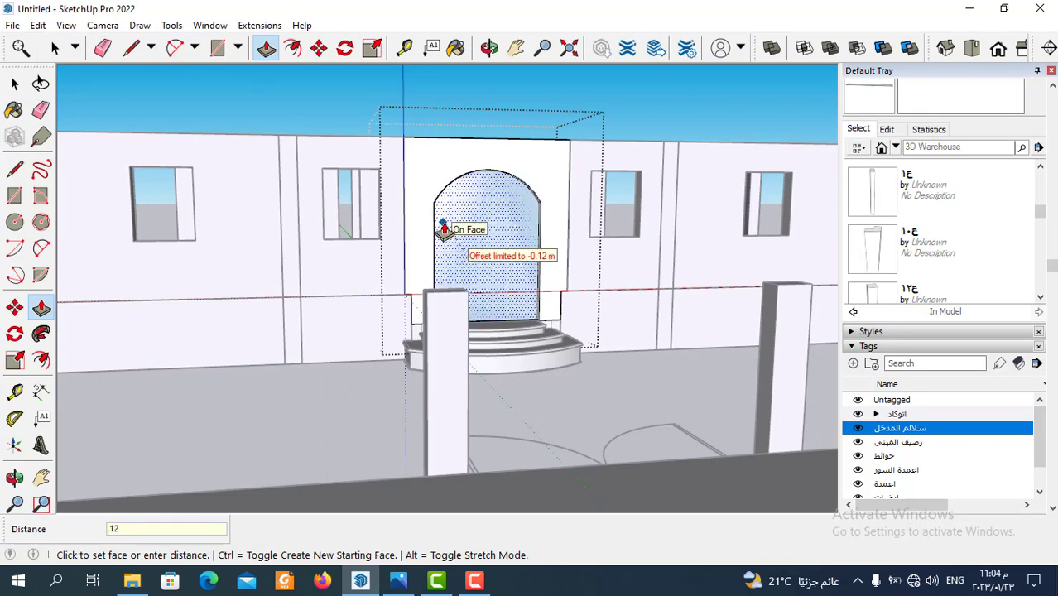
key(Return)
scroll(496, 306, down, 3)
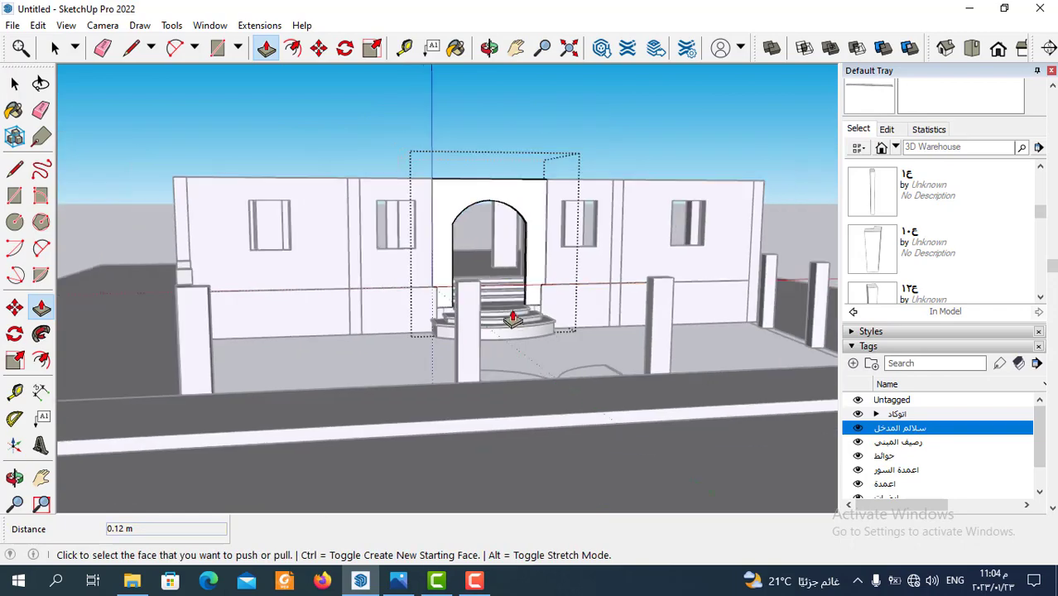
mouse_move(503, 315)
middle_down()
mouse_move(569, 373)
mouse_move(511, 298)
middle_up()
scroll(511, 298, up, 3)
mouse_move(534, 343)
middle_down()
mouse_move(573, 343)
mouse_move(601, 359)
mouse_move(588, 362)
mouse_move(595, 371)
middle_up()
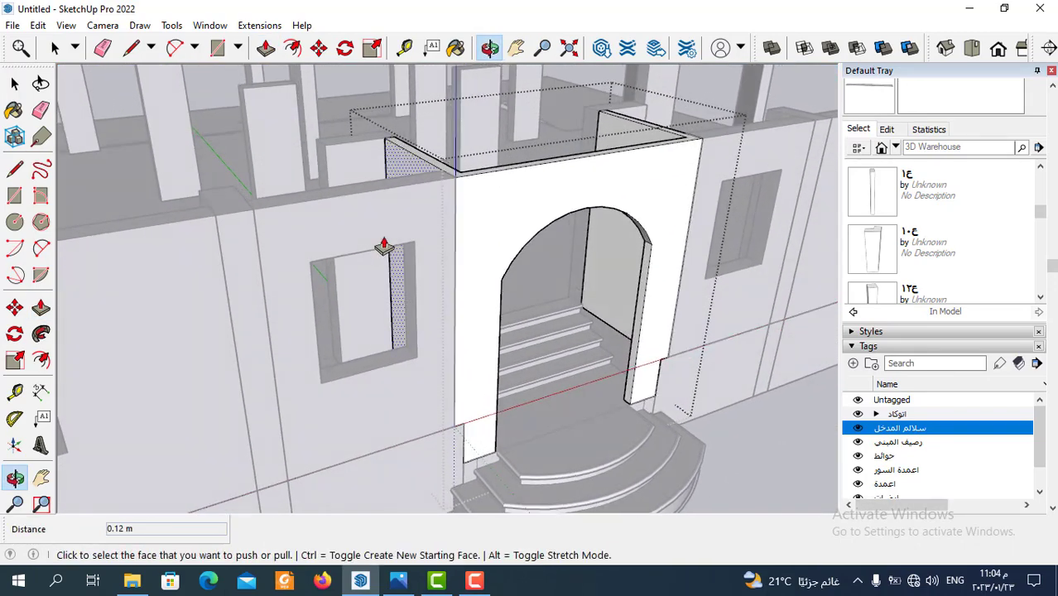
scroll(377, 246, down, 3)
mouse_move(377, 246)
middle_down()
mouse_move(533, 394)
mouse_move(678, 385)
middle_up()
scroll(523, 243, up, 3)
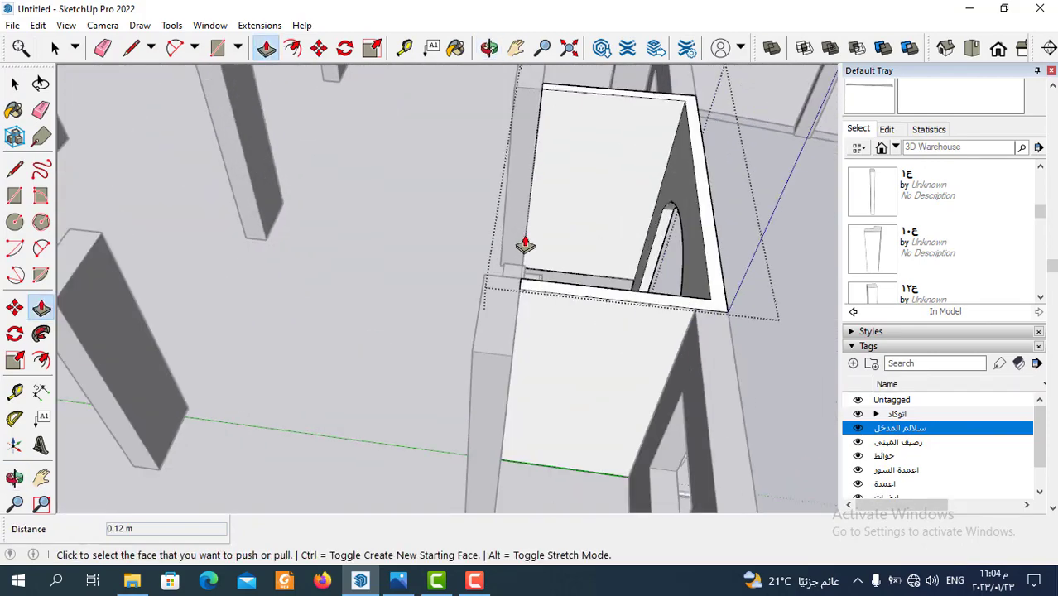
mouse_move(523, 244)
middle_down()
mouse_move(595, 302)
mouse_move(654, 170)
middle_up()
Step: Pull the arch wall, left wall and narrow side faces out 0.13 m each
click(672, 157)
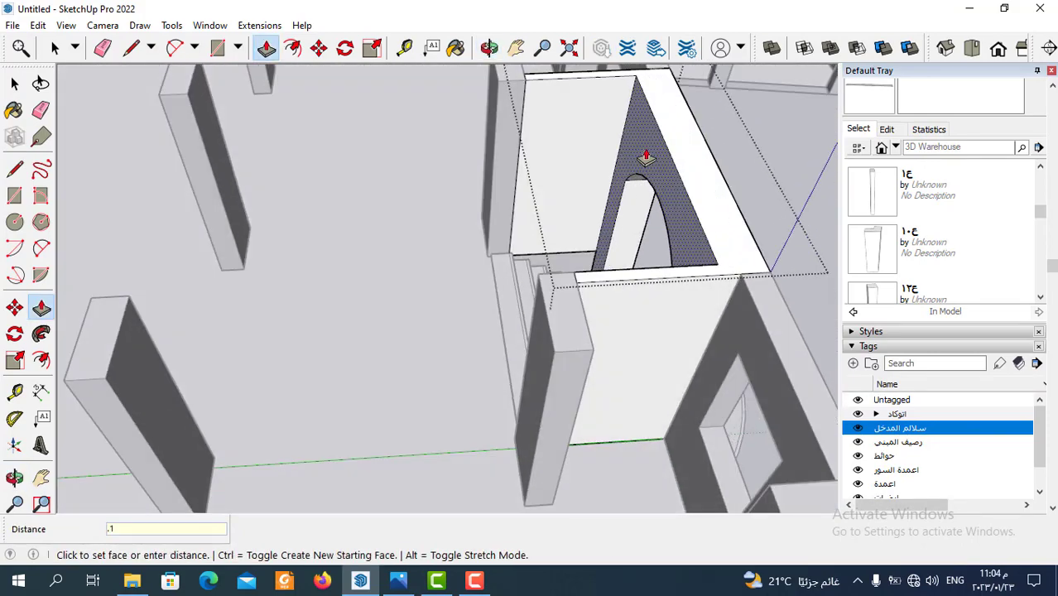
text(3)
key(Return)
click(571, 151)
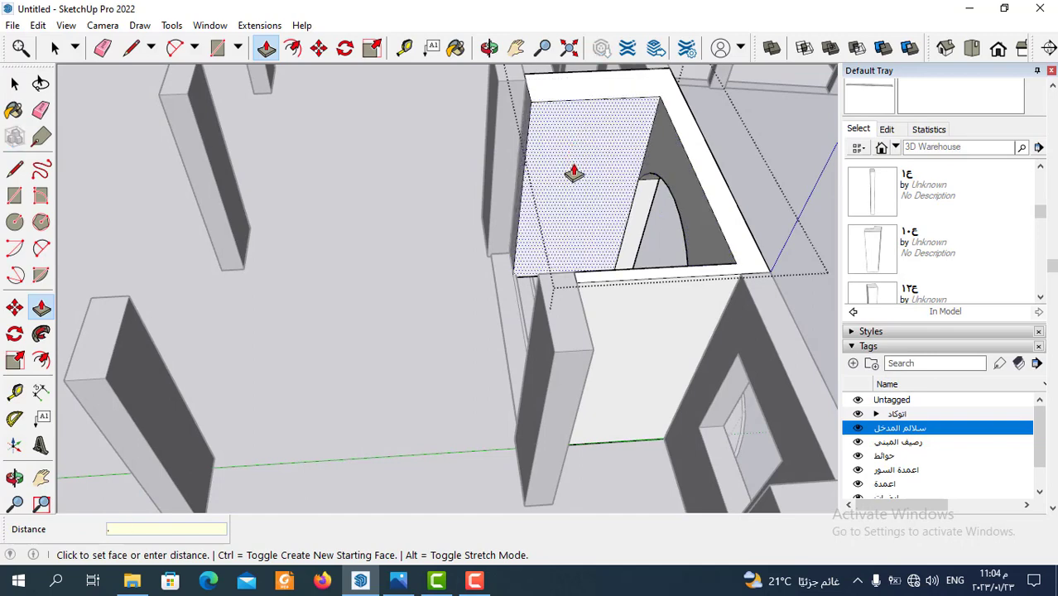
key(Return)
middle_drag(522, 229, 625, 170)
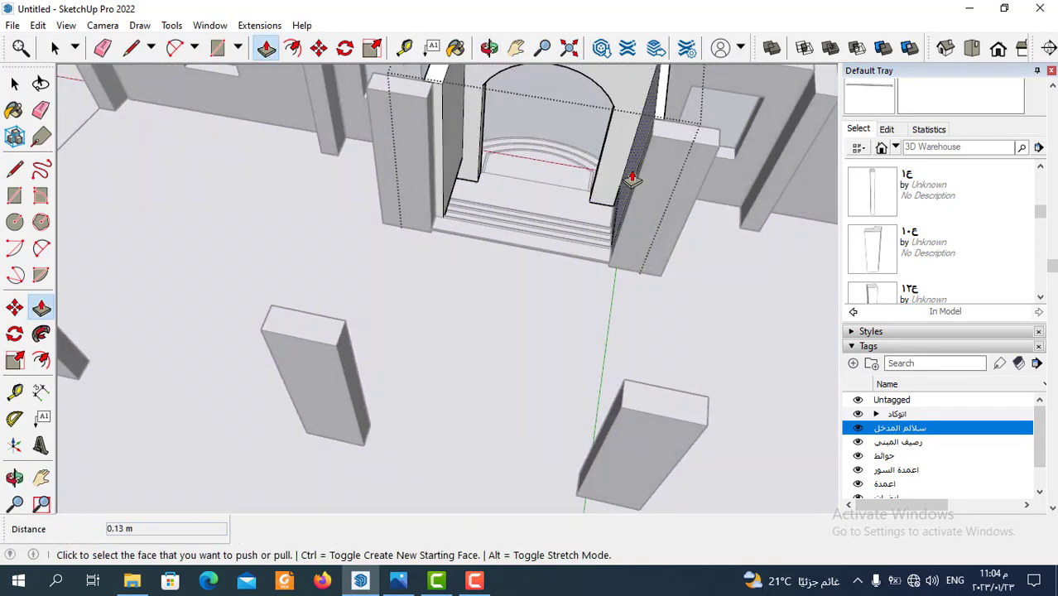
click(604, 171)
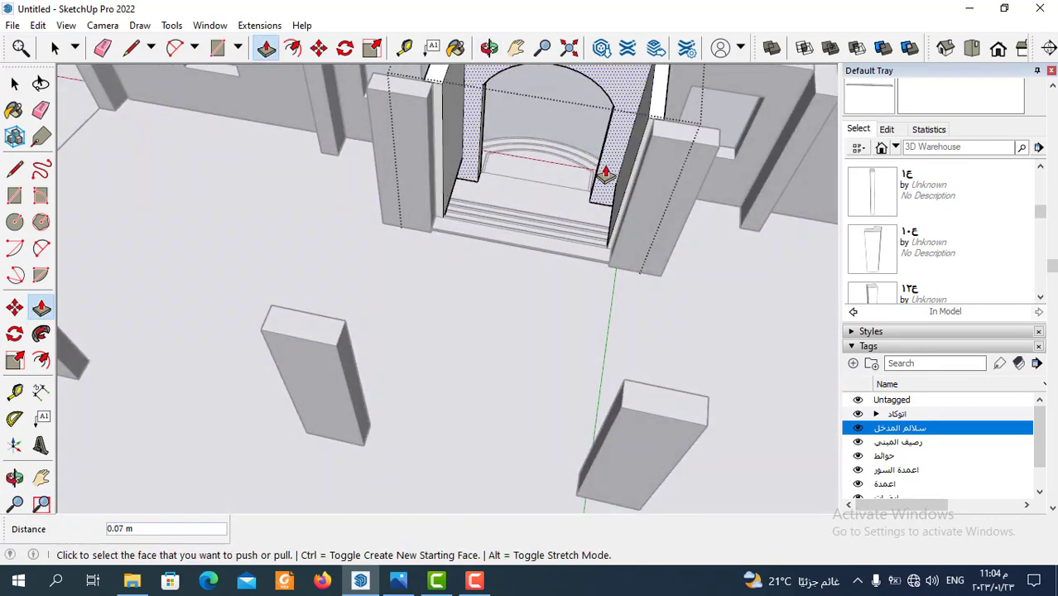
click(625, 172)
text(.13)
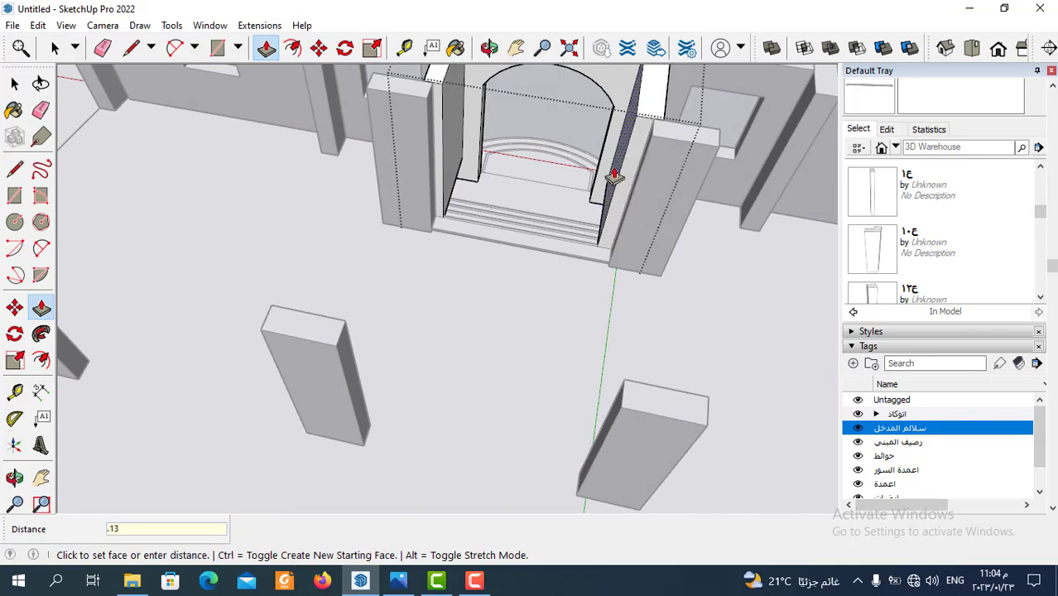
key(Return)
mouse_move(614, 176)
middle_down()
mouse_move(536, 215)
mouse_move(324, 189)
mouse_move(380, 102)
mouse_move(348, 195)
mouse_move(524, 303)
mouse_move(463, 331)
middle_up()
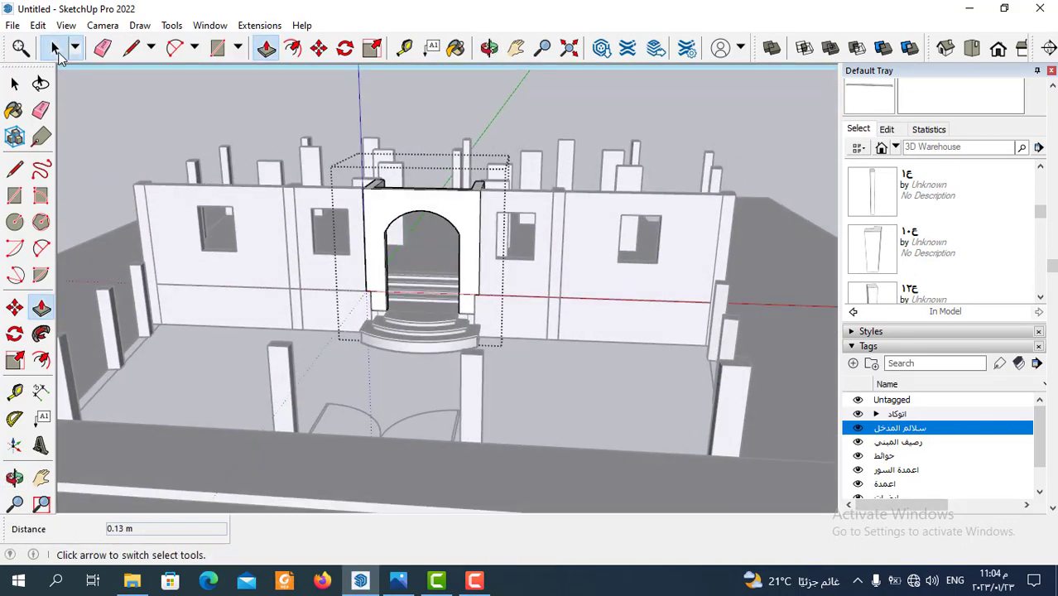
click(53, 48)
scroll(672, 124, down, 5)
mouse_move(672, 124)
middle_down()
mouse_move(336, 230)
mouse_move(518, 238)
mouse_move(431, 229)
middle_up()
scroll(519, 239, up, 3)
scroll(483, 213, up, 3)
scroll(440, 294, down, 3)
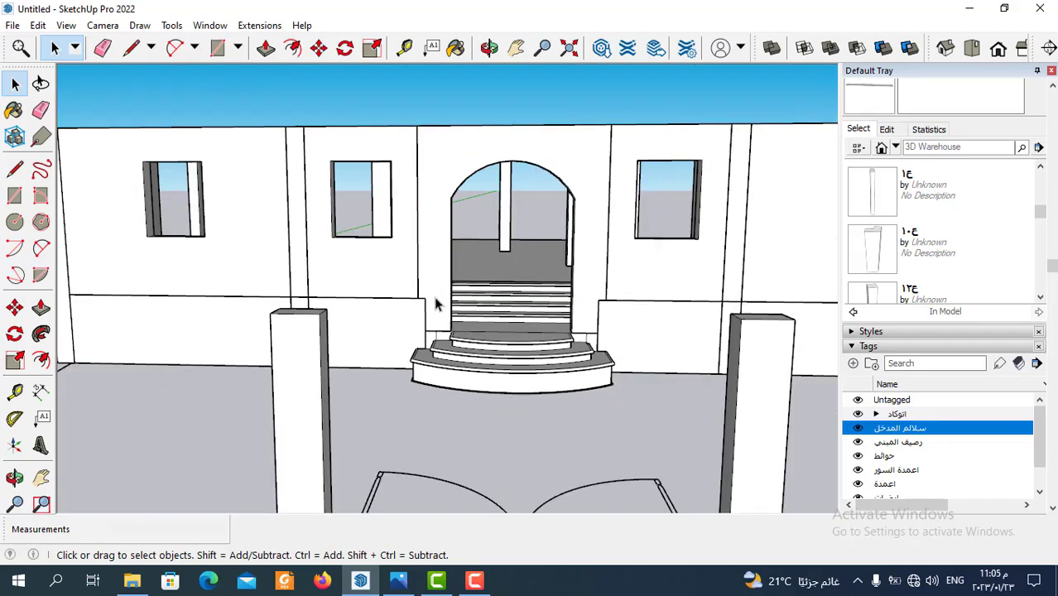
mouse_move(437, 299)
middle_down()
mouse_move(487, 389)
mouse_move(488, 427)
middle_up()
scroll(470, 412, up, 3)
scroll(420, 252, down, 3)
scroll(423, 254, down, 1)
scroll(417, 269, down, 3)
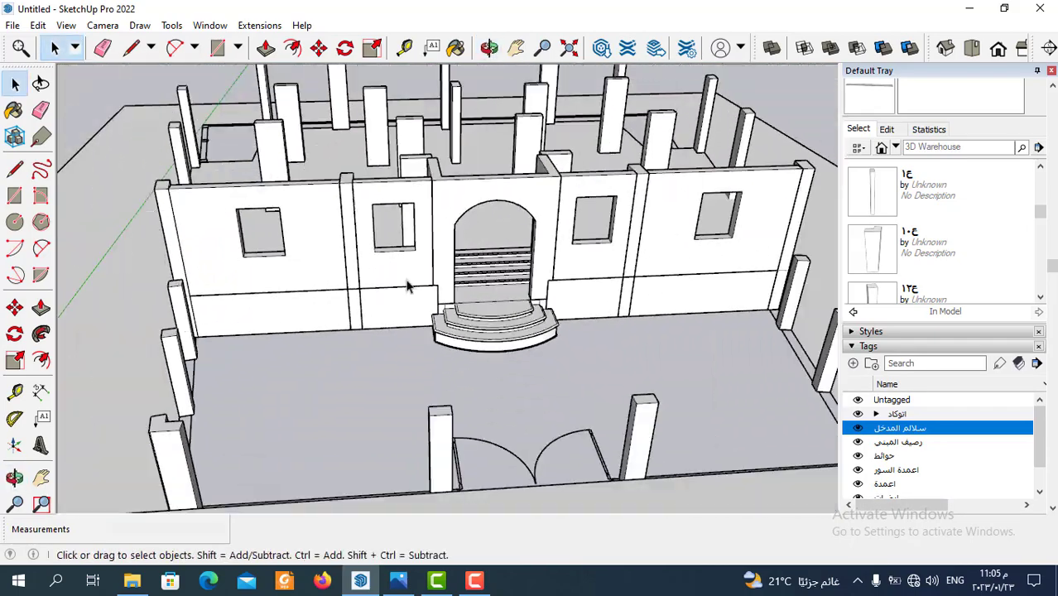
scroll(496, 302, up, 3)
mouse_move(503, 307)
middle_down()
mouse_move(479, 265)
mouse_move(462, 349)
middle_up()
scroll(462, 349, down, 1)
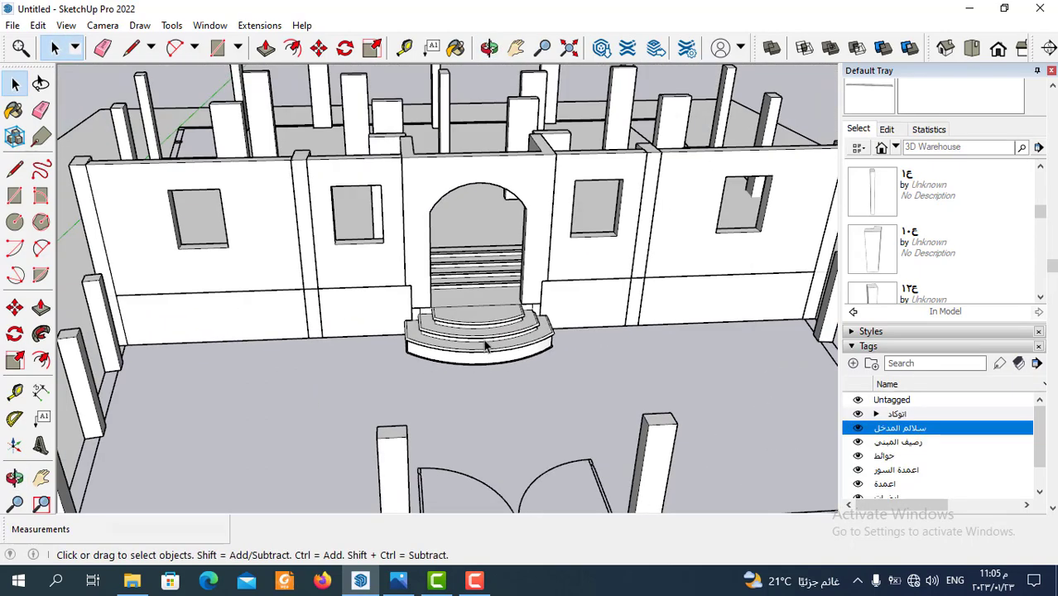
scroll(510, 338, down, 2)
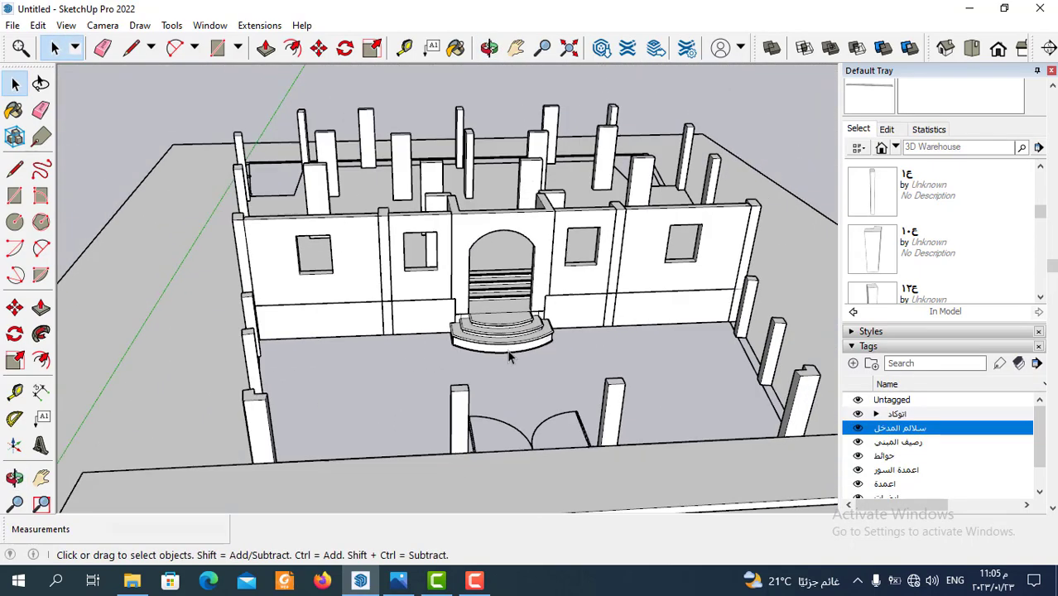
middle_drag(509, 355, 503, 322)
scroll(504, 322, up, 1)
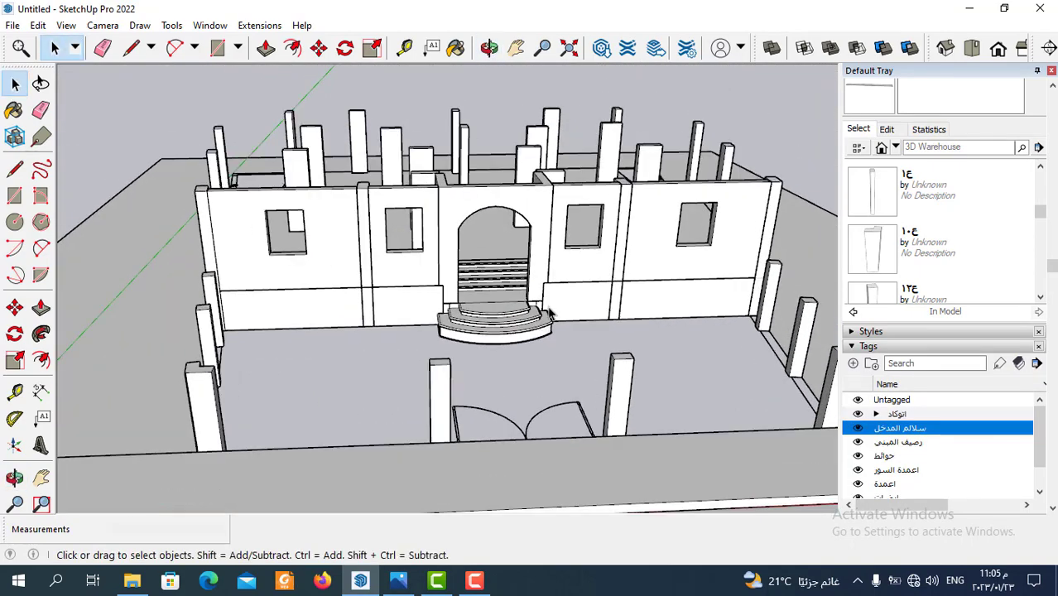
middle_drag(585, 337, 567, 283)
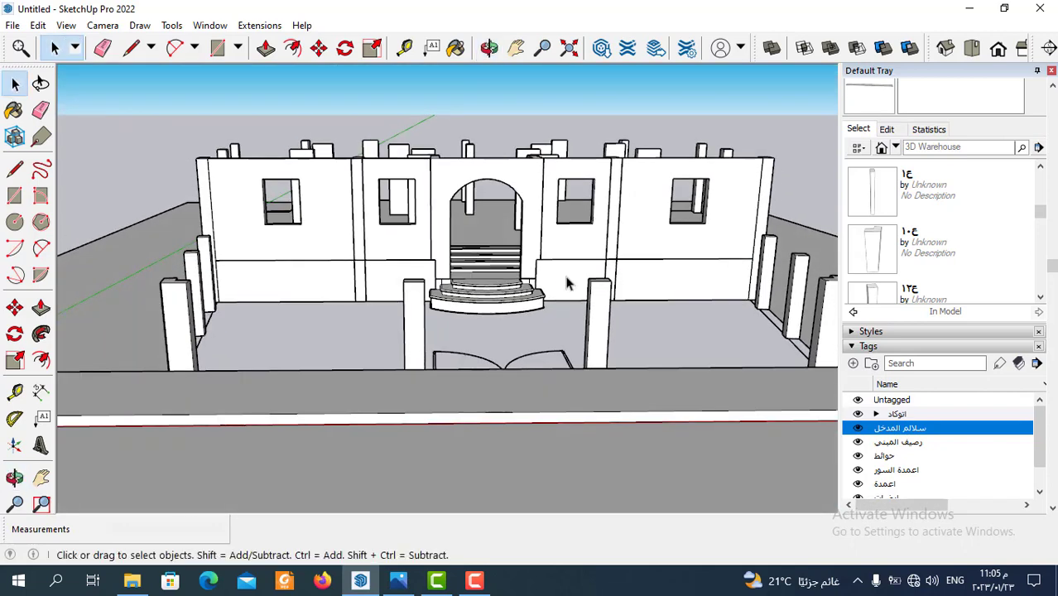